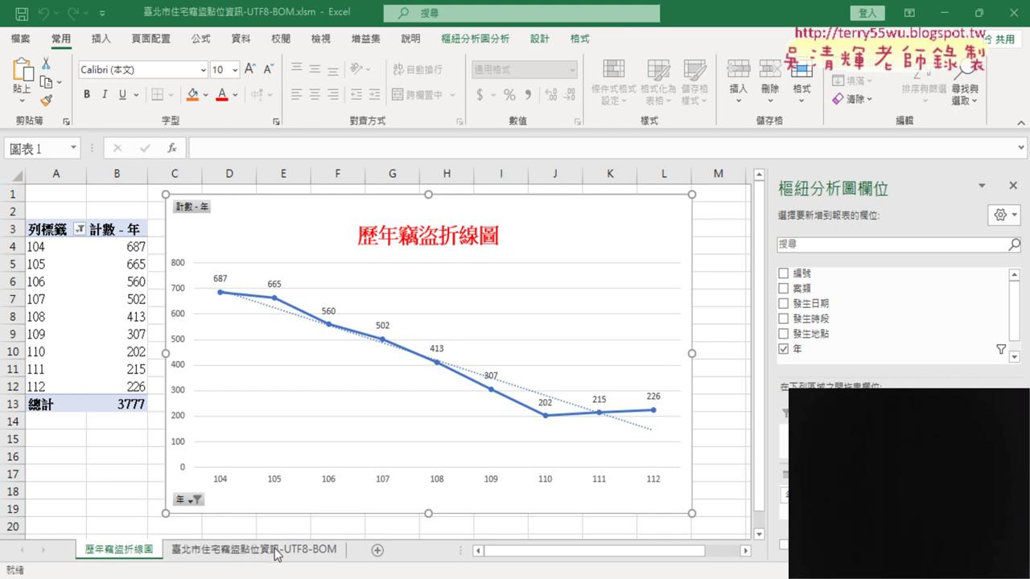
Step: Switch to the 臺北市住宅竊盜點位資訊-UTF8-BOM sheet, review the 發生地點 addresses, and select G2
{"action": "left_click", "coordinate": [304, 550]}
{"action": "left_click", "coordinate": [684, 211]}
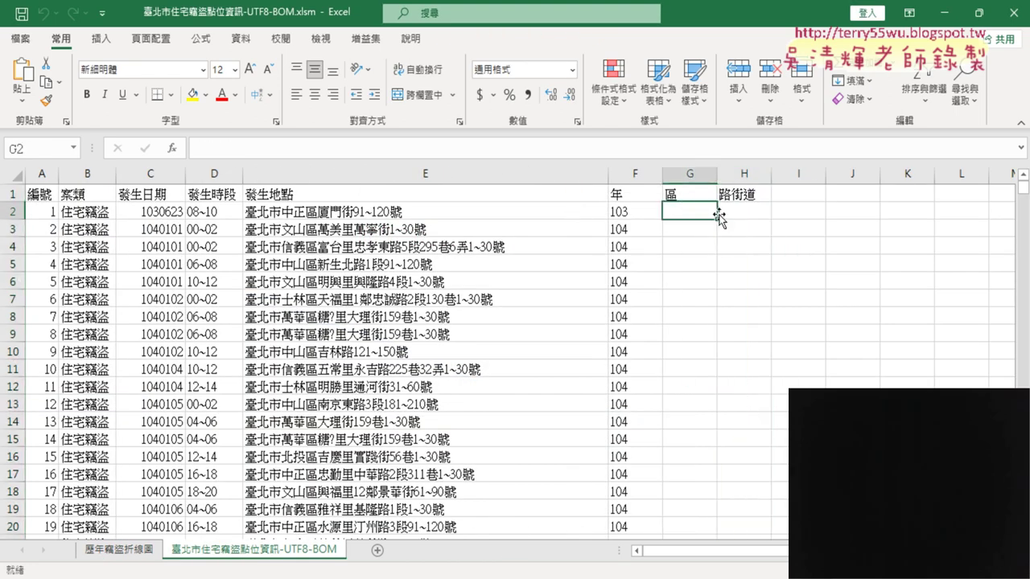
{"action": "left_click", "coordinate": [307, 193]}
{"action": "key", "text": "ctrl+shift+Down"}
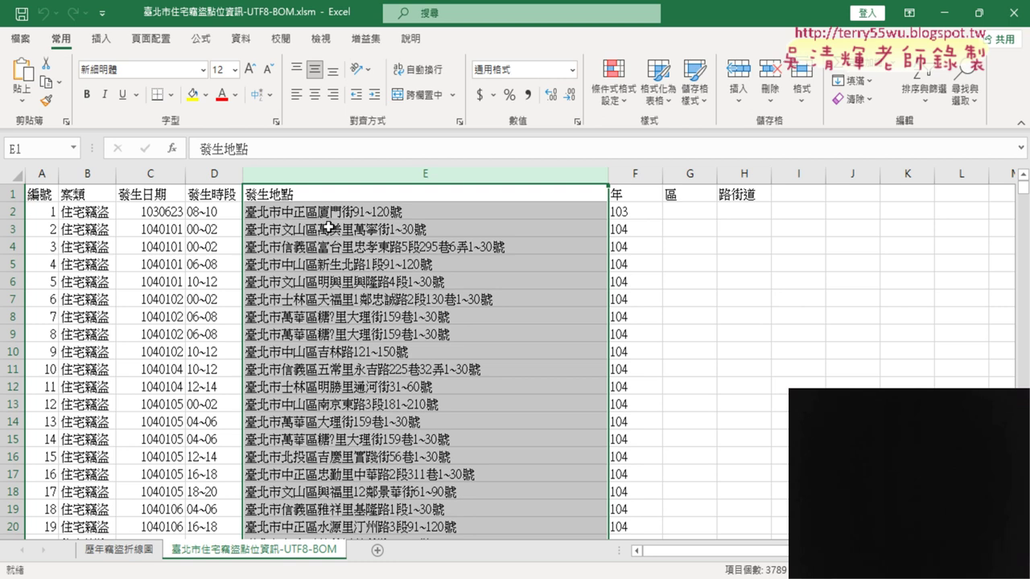
{"action": "left_click", "coordinate": [697, 216]}
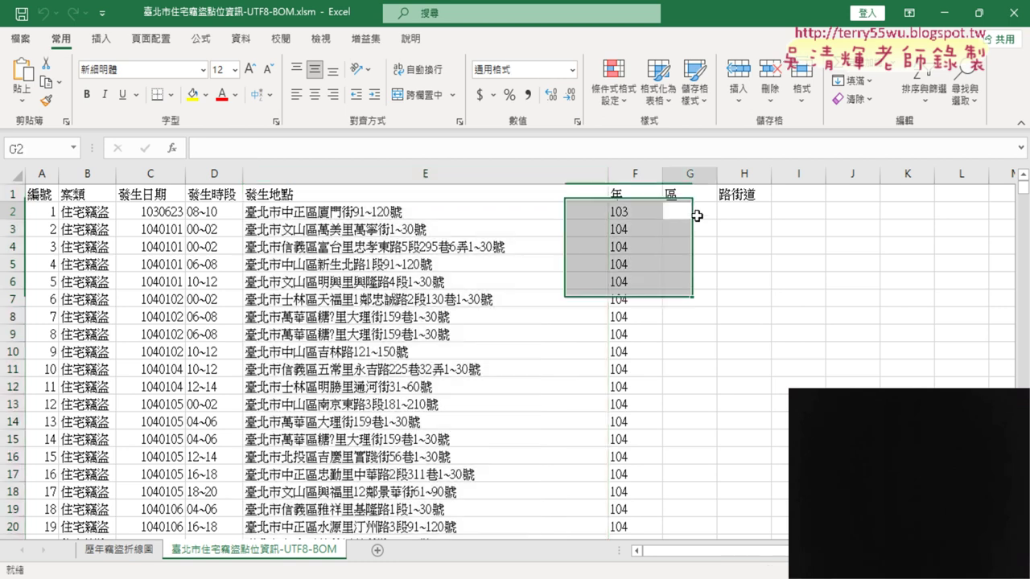
Step: Insert a function in G2, choosing MID from the 文字 (Text) category
{"action": "left_click", "coordinate": [171, 148]}
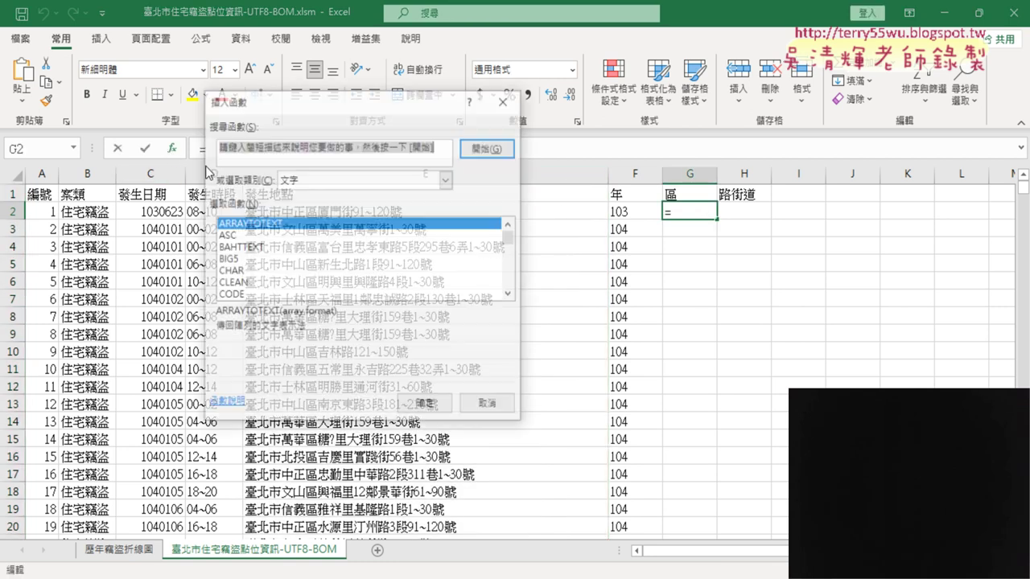
{"action": "left_click", "coordinate": [509, 295]}
{"action": "left_click", "coordinate": [510, 295]}
{"action": "left_click", "coordinate": [509, 294]}
{"action": "left_click", "coordinate": [509, 294]}
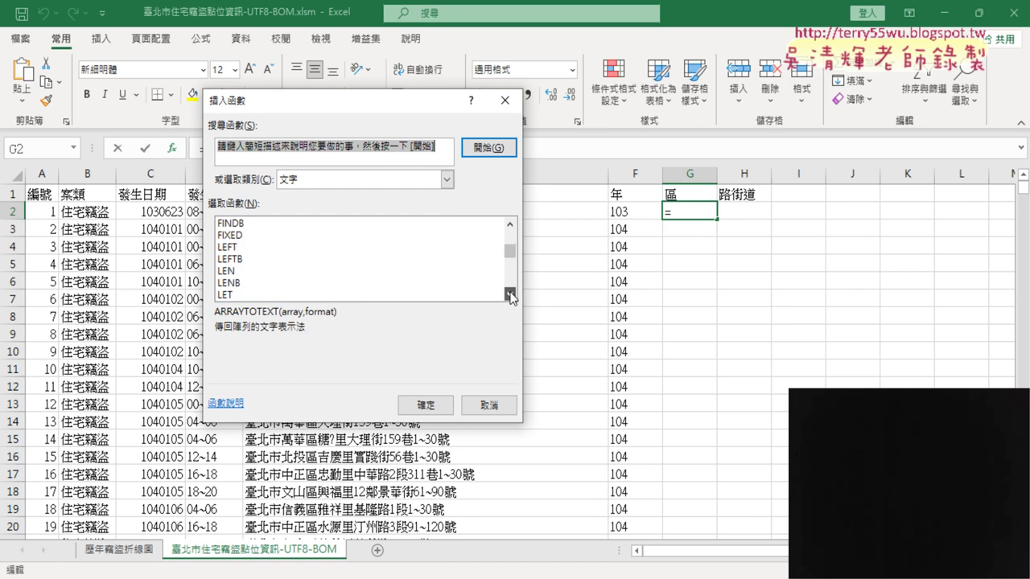
{"action": "left_click", "coordinate": [509, 295]}
{"action": "left_click", "coordinate": [509, 294]}
{"action": "left_click", "coordinate": [285, 272]}
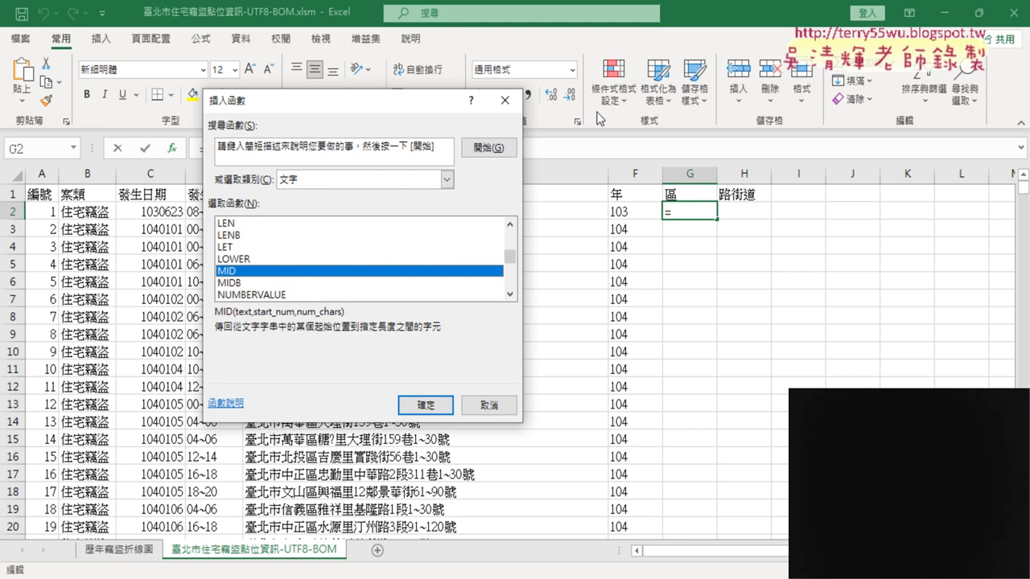
Step: Enter =MID(E2,4,3) in G2 with Text E2, Start_num 4 and Num_chars 3
{"action": "left_click", "coordinate": [425, 404]}
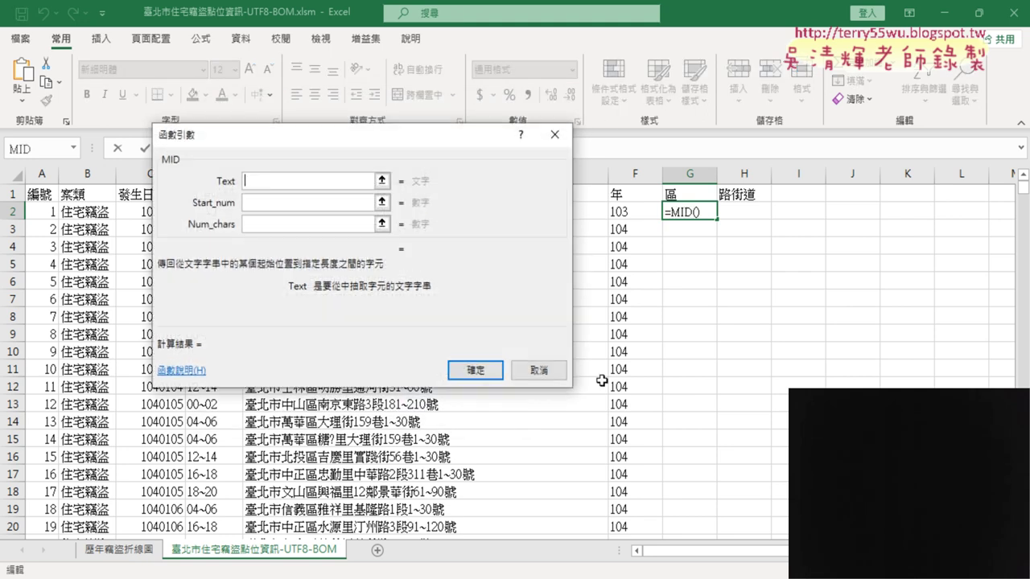
{"action": "mouse_move", "coordinate": [443, 143]}
{"action": "left_mouse_down"}
{"action": "mouse_move", "coordinate": [698, 300]}
{"action": "mouse_move", "coordinate": [809, 267]}
{"action": "left_mouse_up"}
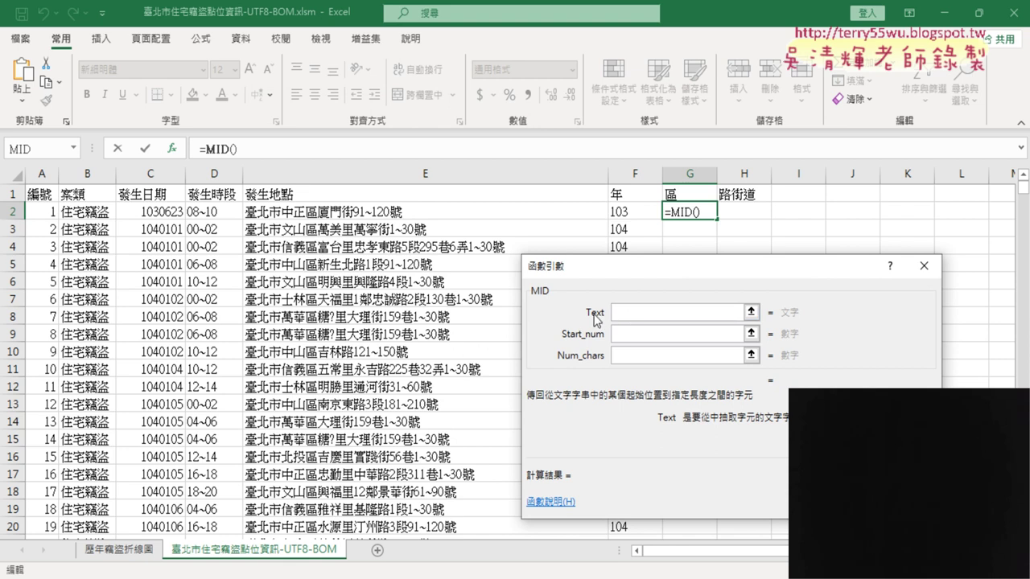
{"action": "left_click", "coordinate": [374, 213]}
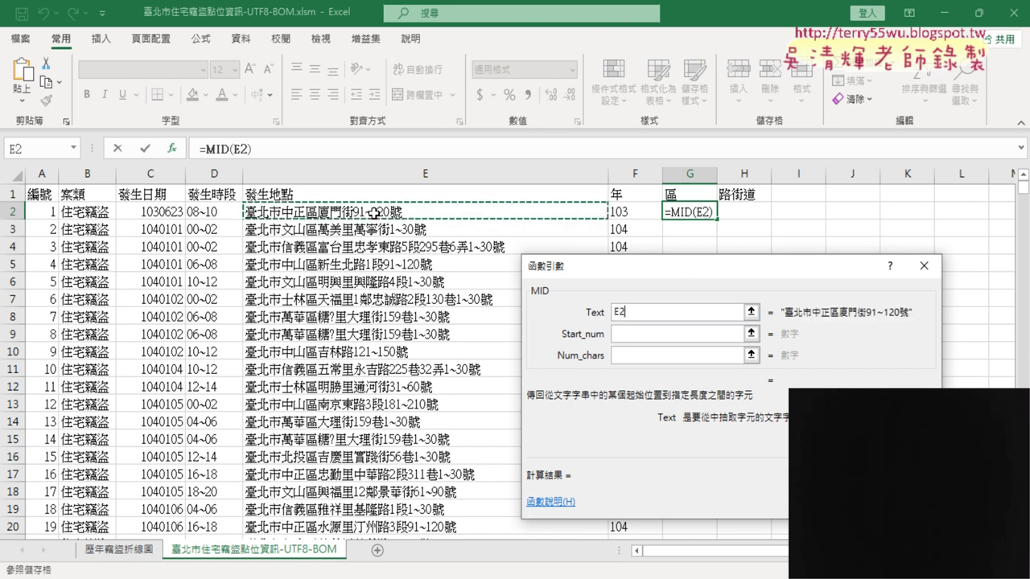
{"action": "left_click", "coordinate": [636, 332]}
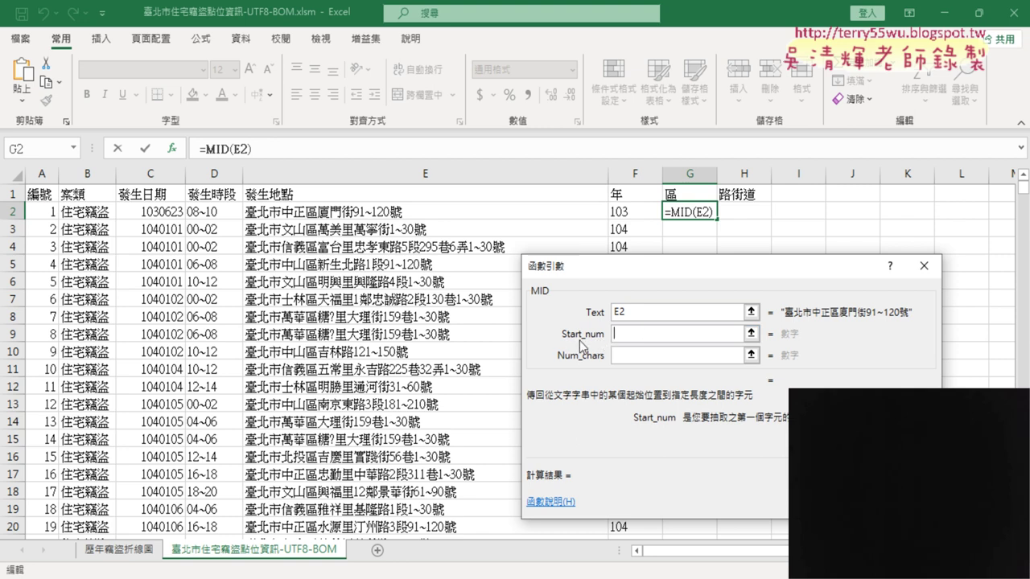
{"action": "type", "text": "4"}
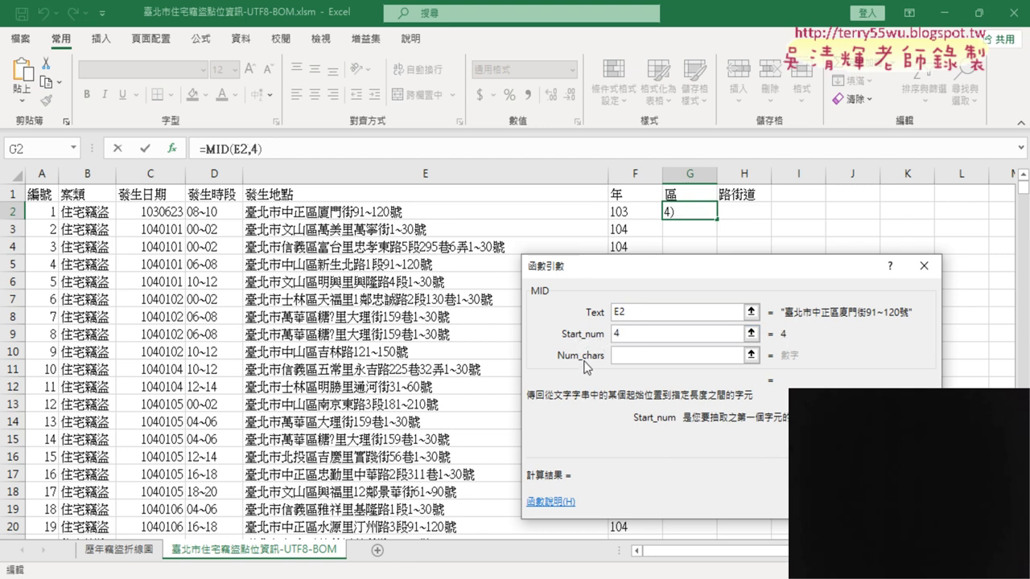
{"action": "left_click", "coordinate": [633, 356]}
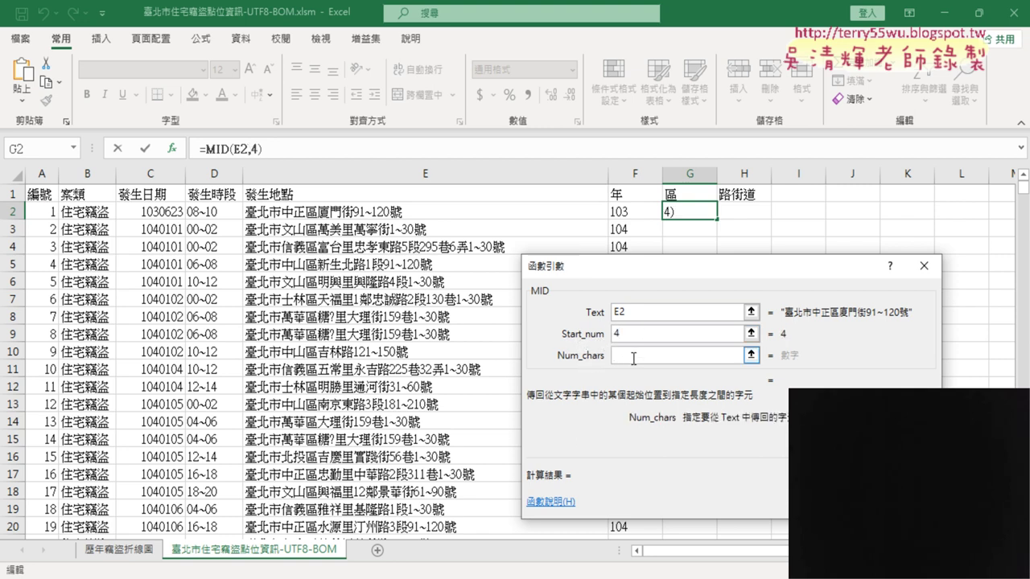
{"action": "type", "text": "3"}
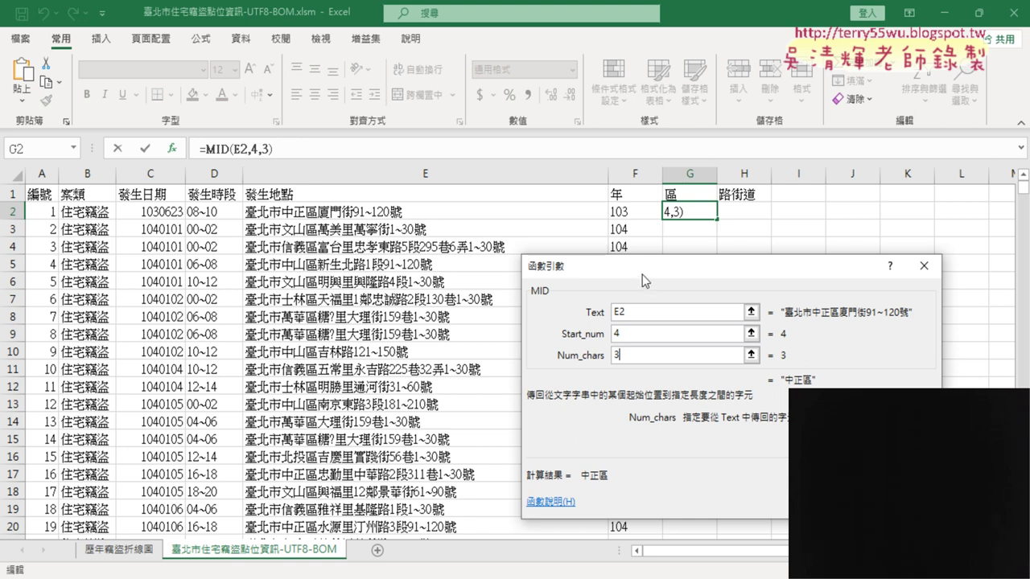
{"action": "left_click_drag", "start_coordinate": [642, 274], "coordinate": [409, 259]}
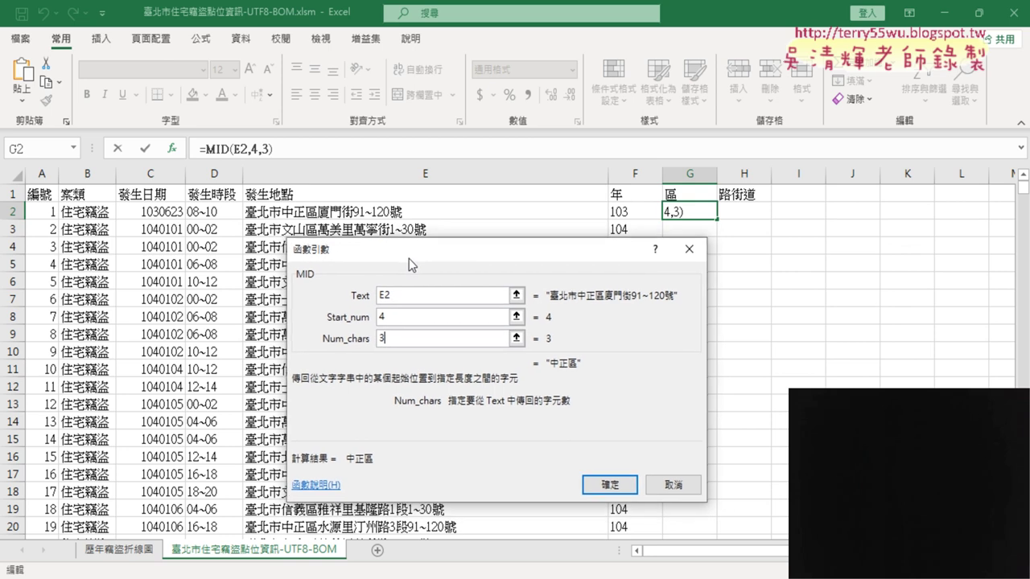
{"action": "left_click", "coordinate": [613, 484]}
Step: Fill the MID district formula down column G and scroll to check the results
{"action": "double_click", "coordinate": [716, 219]}
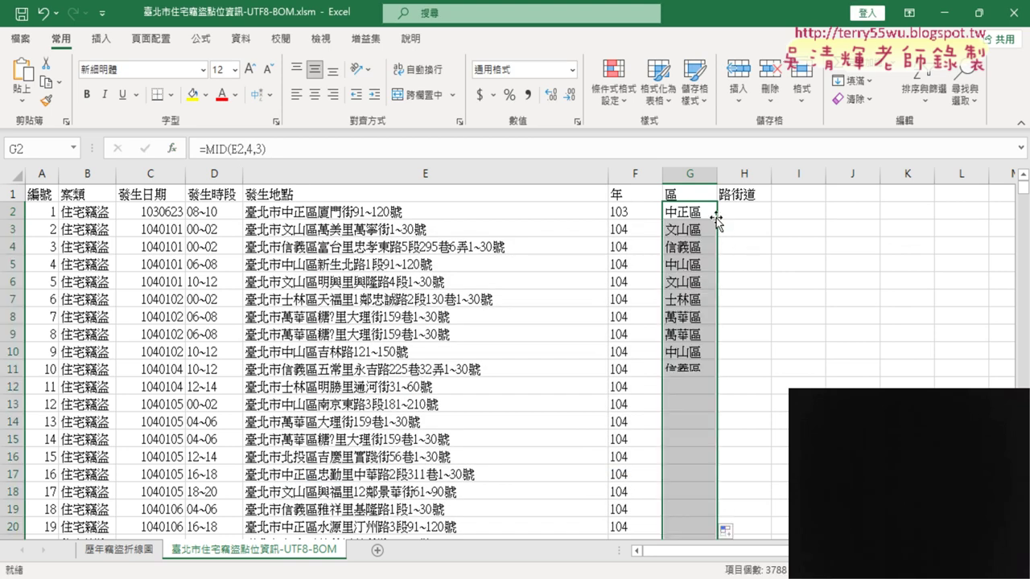
{"action": "scroll", "coordinate": [673, 308], "scroll_direction": "down", "scroll_amount": 8}
{"action": "scroll", "coordinate": [673, 307], "scroll_direction": "down", "scroll_amount": 8}
{"action": "scroll", "coordinate": [666, 310], "scroll_direction": "down", "scroll_amount": 5}
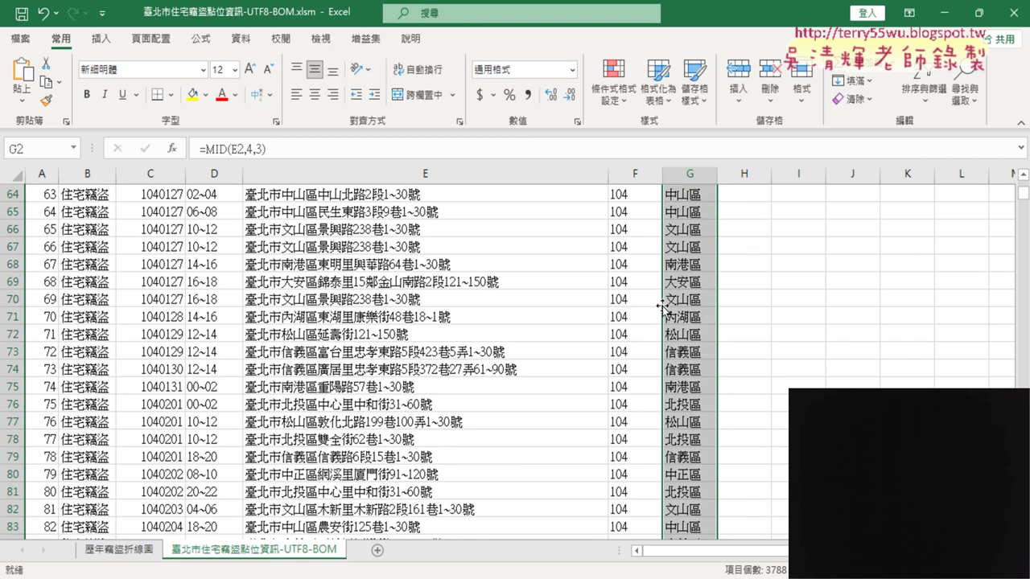
{"action": "scroll", "coordinate": [660, 315], "scroll_direction": "down", "scroll_amount": 8}
{"action": "scroll", "coordinate": [660, 316], "scroll_direction": "down", "scroll_amount": 4}
{"action": "scroll", "coordinate": [660, 315], "scroll_direction": "up", "scroll_amount": 5}
{"action": "scroll", "coordinate": [659, 315], "scroll_direction": "up", "scroll_amount": 3}
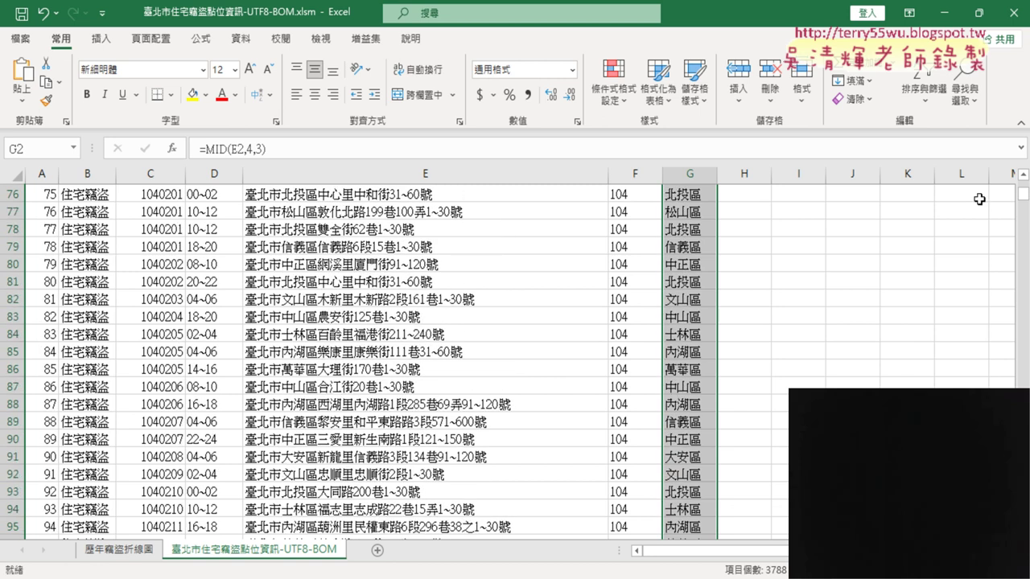
{"action": "left_click_drag", "start_coordinate": [1021, 207], "coordinate": [1021, 186]}
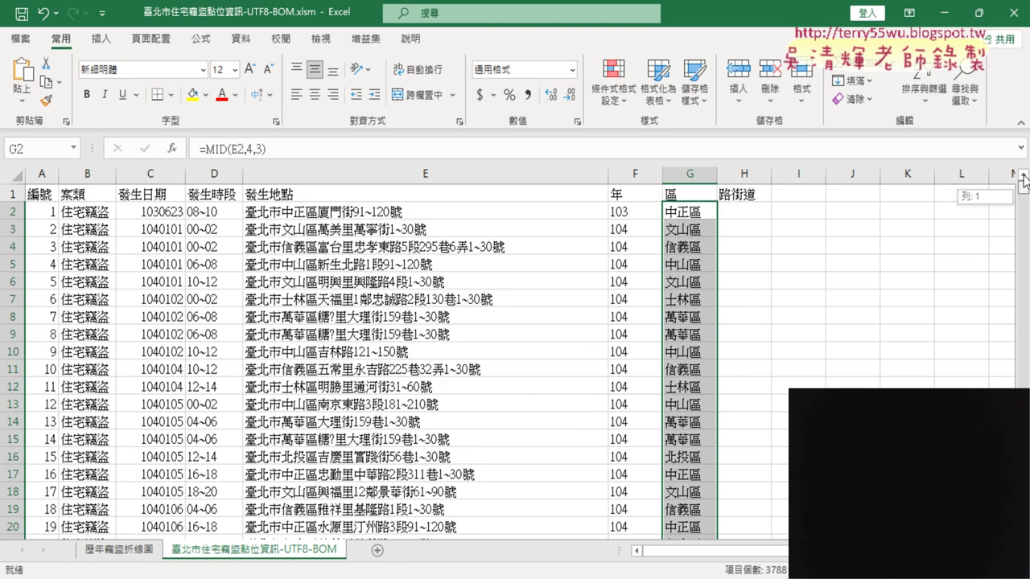
Step: Insert a PivotTable from the theft data on a new worksheet
{"action": "left_click", "coordinate": [245, 314]}
{"action": "left_click", "coordinate": [101, 38]}
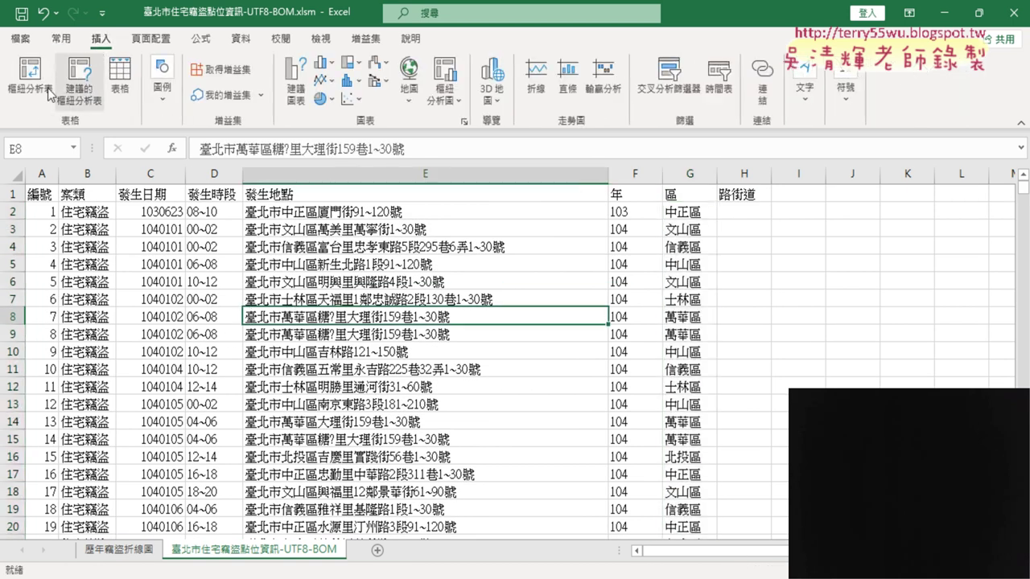
{"action": "left_click", "coordinate": [26, 89]}
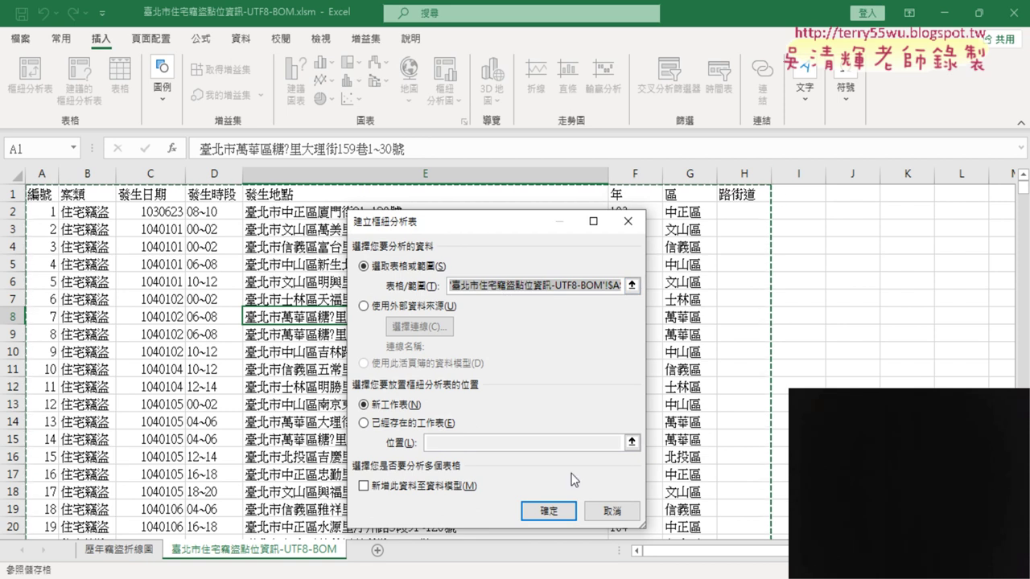
{"action": "left_click", "coordinate": [550, 512]}
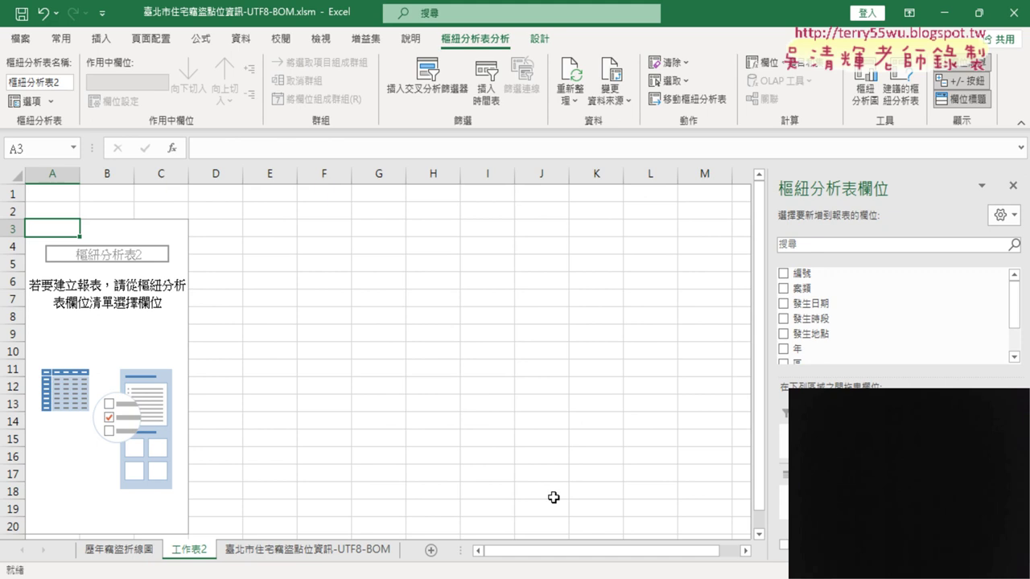
Step: Use 區 as the pivot rows and count of 區 as values, totalling 3788
{"action": "left_click_drag", "start_coordinate": [1015, 301], "coordinate": [1015, 324]}
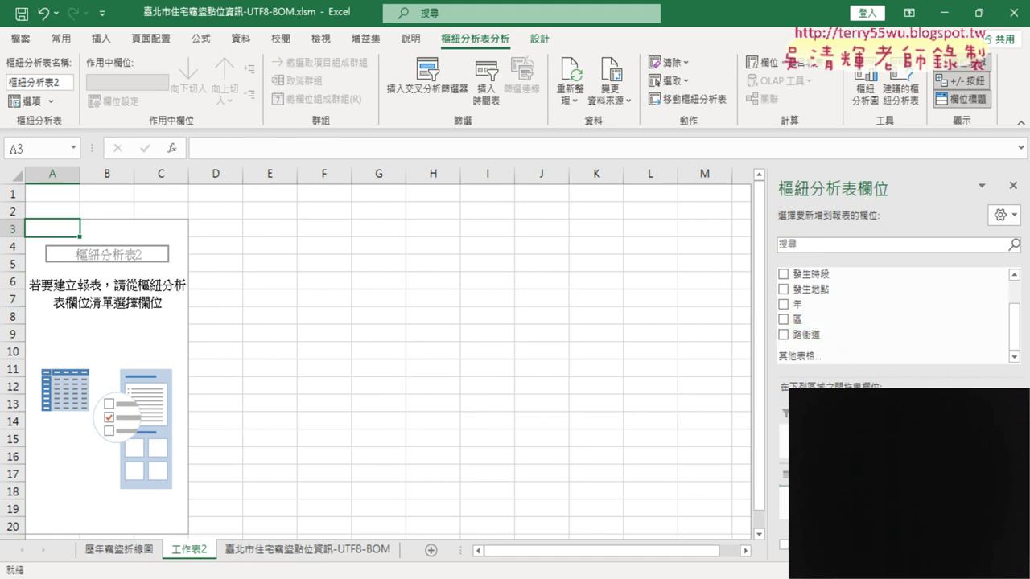
{"action": "left_click", "coordinate": [782, 319]}
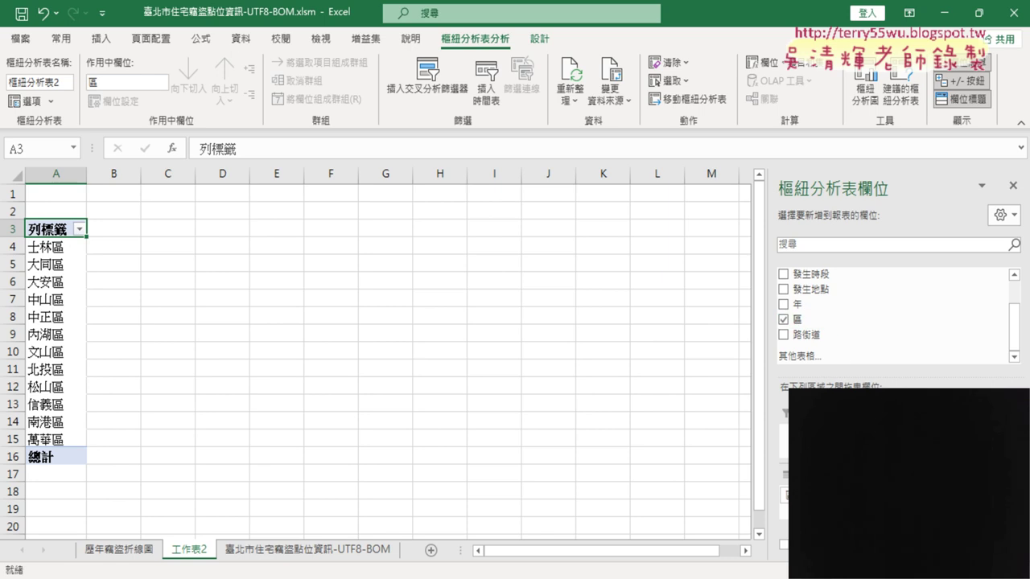
{"action": "left_click_drag", "start_coordinate": [797, 320], "coordinate": [901, 523]}
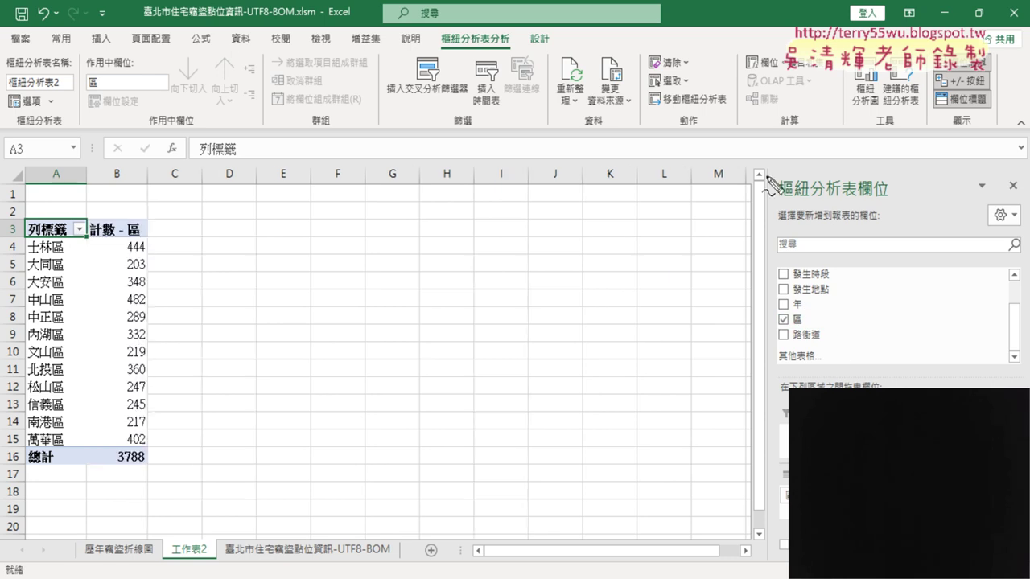
{"action": "mouse_move", "coordinate": [809, 348]}
{"action": "left_mouse_down"}
{"action": "mouse_move", "coordinate": [764, 329]}
{"action": "mouse_move", "coordinate": [801, 360]}
{"action": "left_mouse_up"}
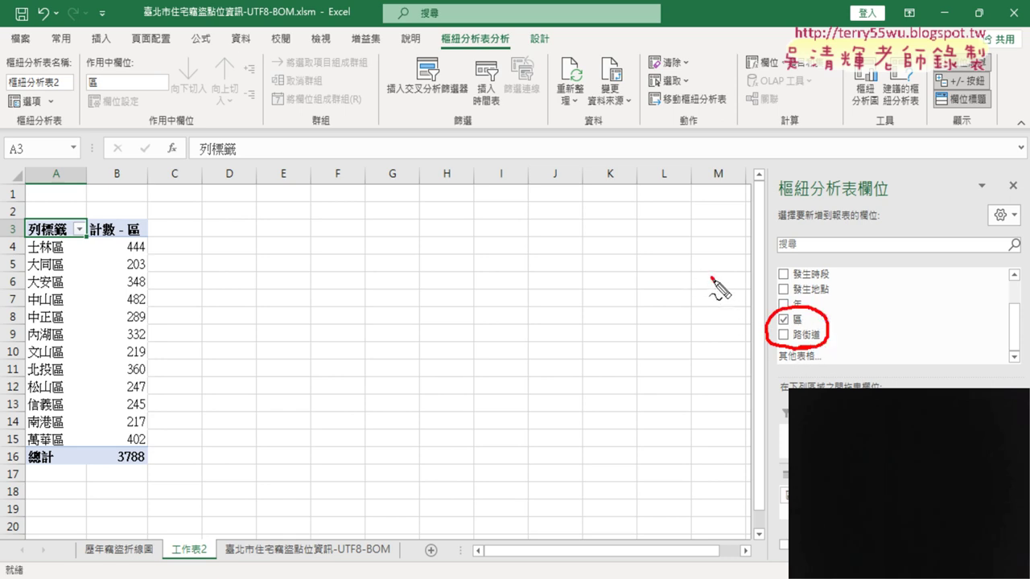
{"action": "left_click_drag", "start_coordinate": [713, 280], "coordinate": [769, 328]}
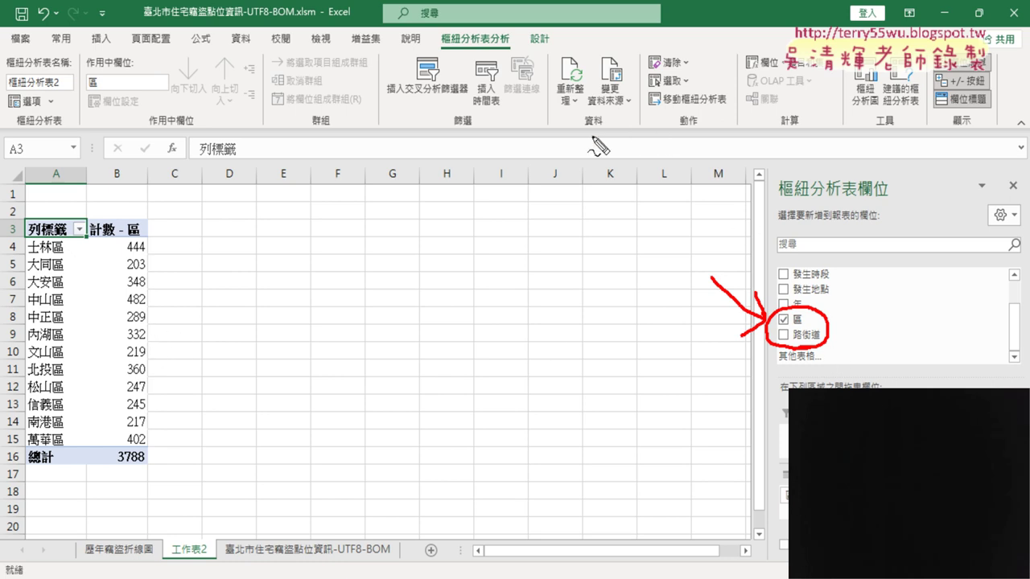
{"action": "mouse_move", "coordinate": [580, 122]}
{"action": "left_mouse_down"}
{"action": "mouse_move", "coordinate": [561, 121]}
{"action": "mouse_move", "coordinate": [599, 121]}
{"action": "left_mouse_up"}
{"action": "mouse_move", "coordinate": [822, 296]}
{"action": "left_mouse_down"}
{"action": "mouse_move", "coordinate": [698, 113]}
{"action": "mouse_move", "coordinate": [605, 90]}
{"action": "left_mouse_up"}
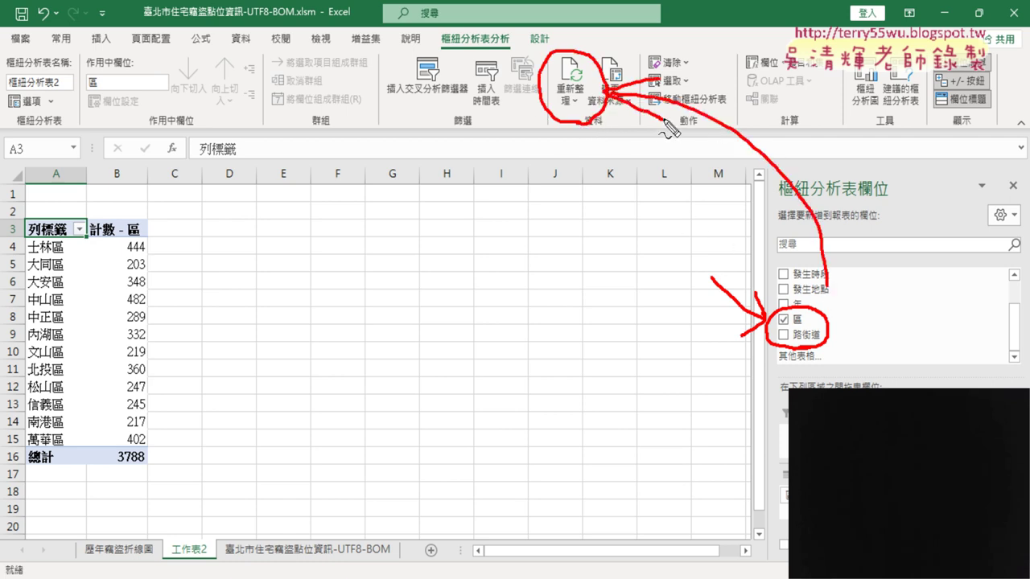
{"action": "key", "text": "Escape"}
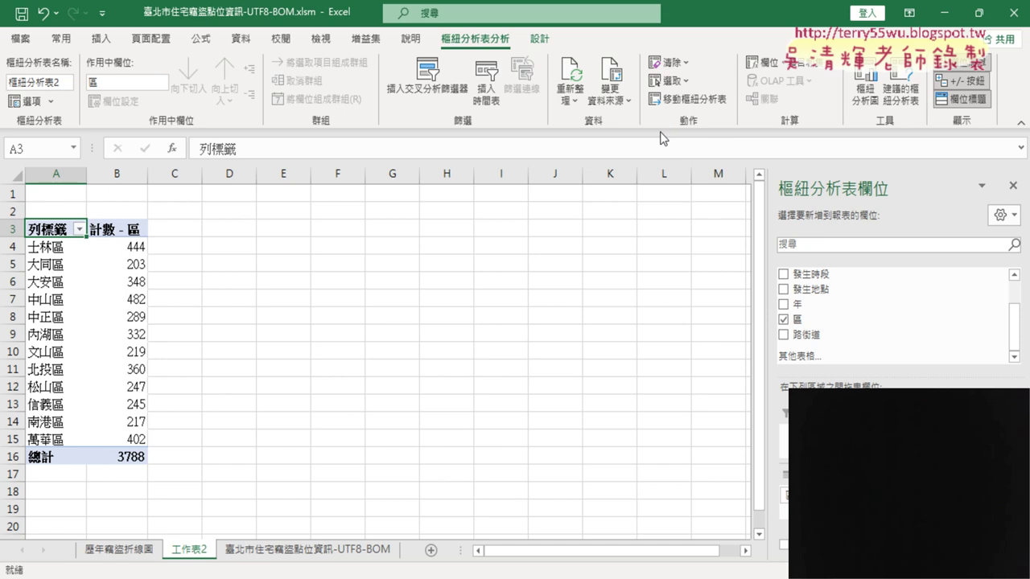
Step: Refresh All workbook data and reselect the first district count cell
{"action": "left_click", "coordinate": [572, 98]}
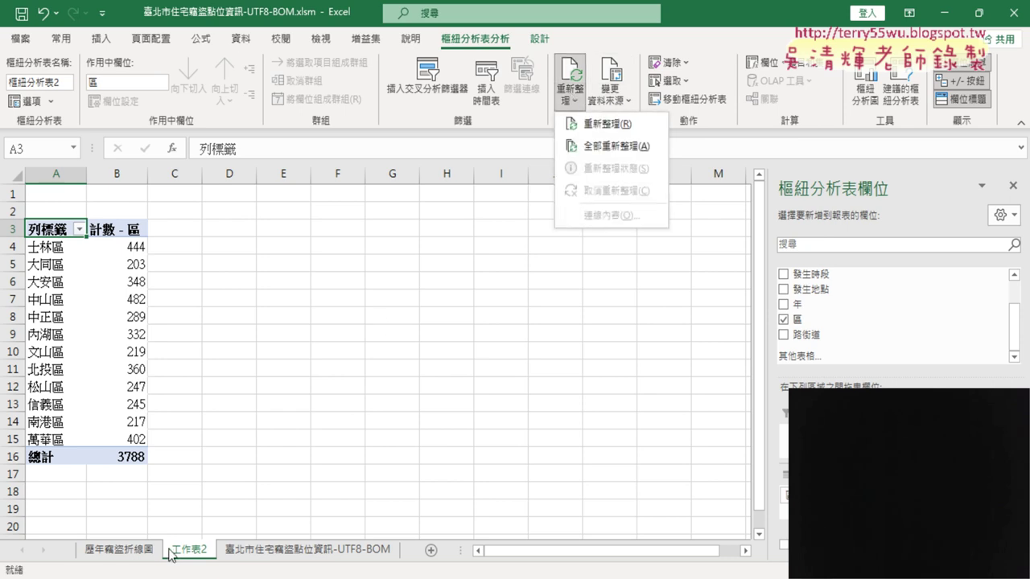
{"action": "left_click", "coordinate": [624, 146]}
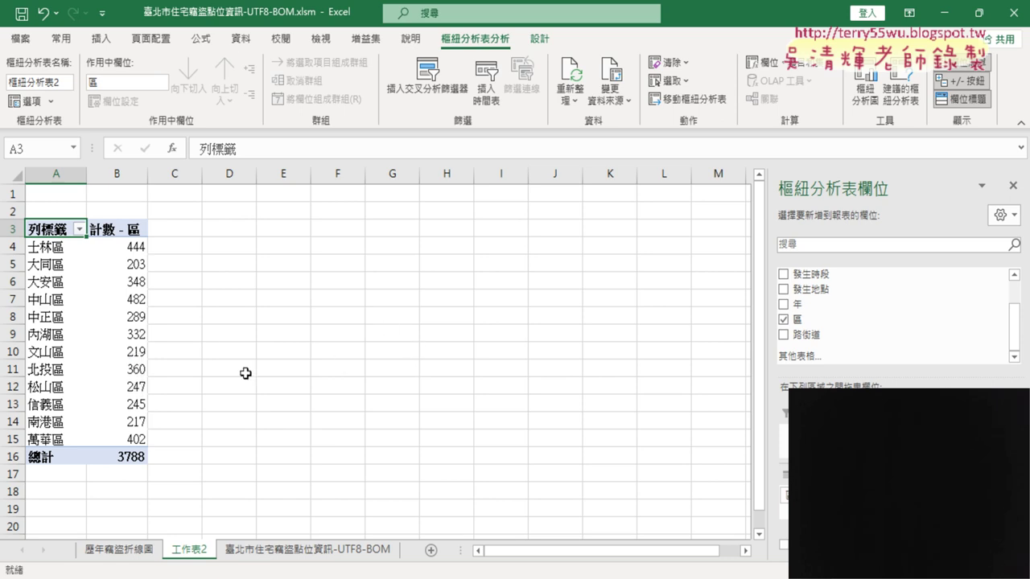
{"action": "left_click", "coordinate": [124, 246]}
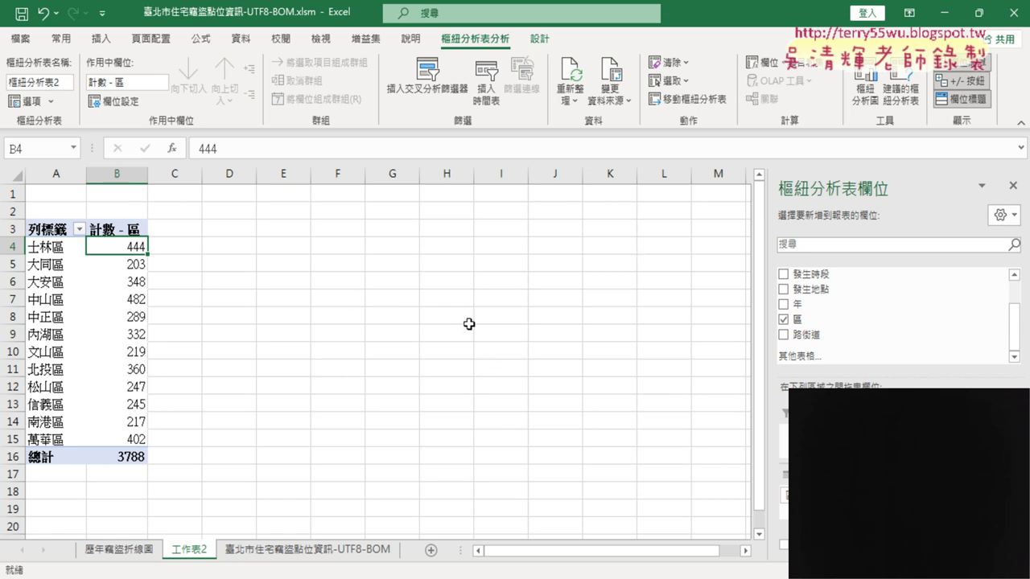
{"action": "left_click", "coordinate": [414, 309]}
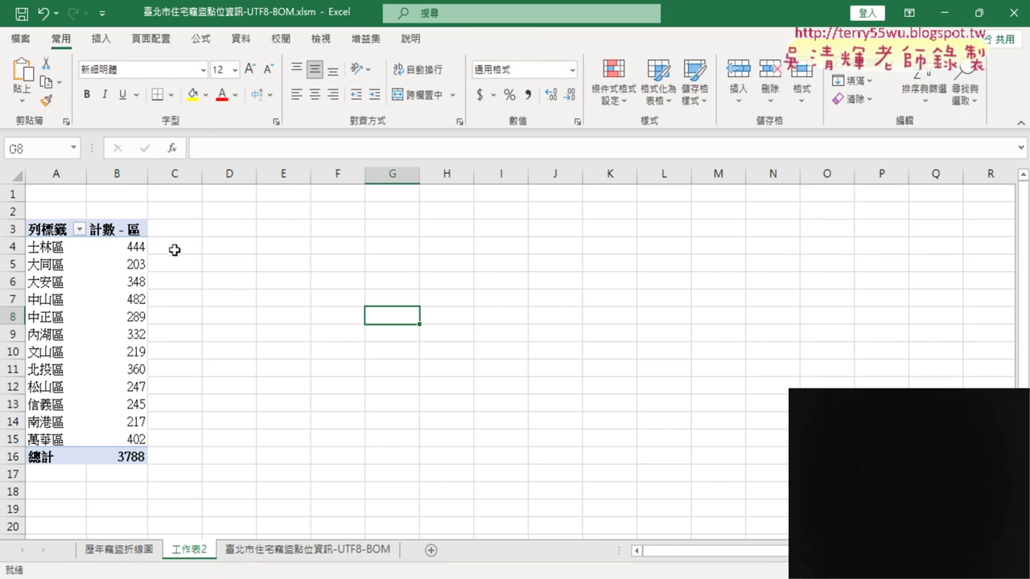
{"action": "left_click", "coordinate": [133, 253]}
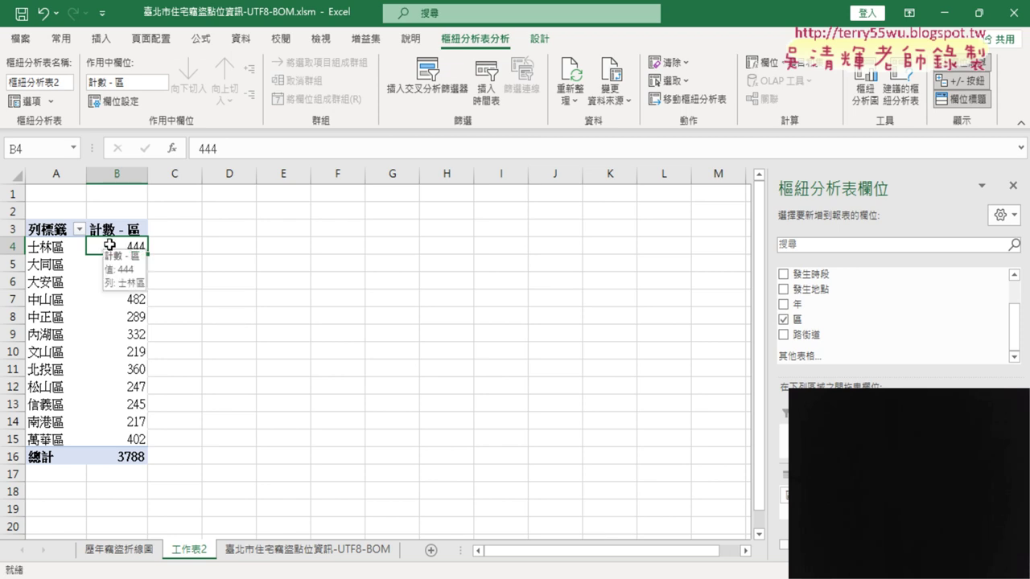
{"action": "left_click", "coordinate": [240, 39]}
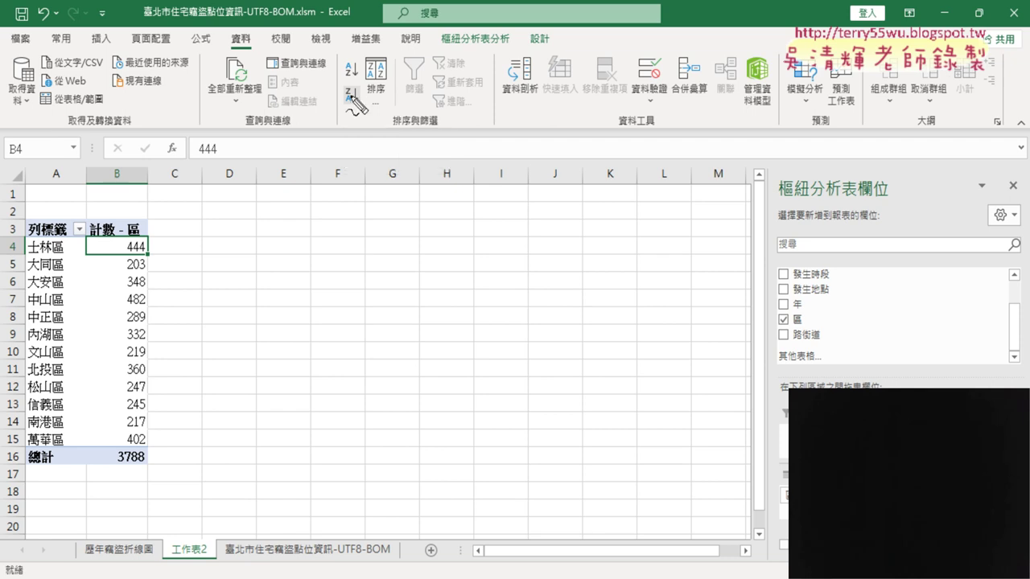
{"action": "left_click_drag", "start_coordinate": [156, 262], "coordinate": [148, 269]}
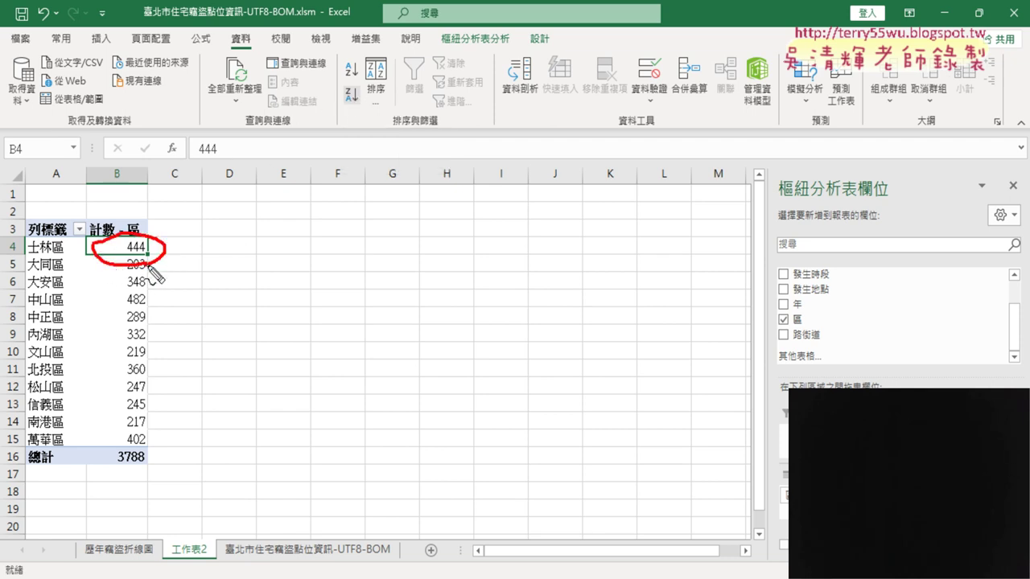
Step: Sort the district counts descending with Sort Z→A
{"action": "left_click_drag", "start_coordinate": [255, 39], "coordinate": [264, 37]}
{"action": "mouse_move", "coordinate": [354, 119]}
{"action": "left_mouse_down"}
{"action": "mouse_move", "coordinate": [345, 80]}
{"action": "mouse_move", "coordinate": [354, 121]}
{"action": "left_mouse_up"}
{"action": "mouse_move", "coordinate": [155, 217]}
{"action": "left_mouse_down"}
{"action": "mouse_move", "coordinate": [217, 60]}
{"action": "mouse_move", "coordinate": [326, 82]}
{"action": "left_mouse_up"}
{"action": "key", "text": "Escape"}
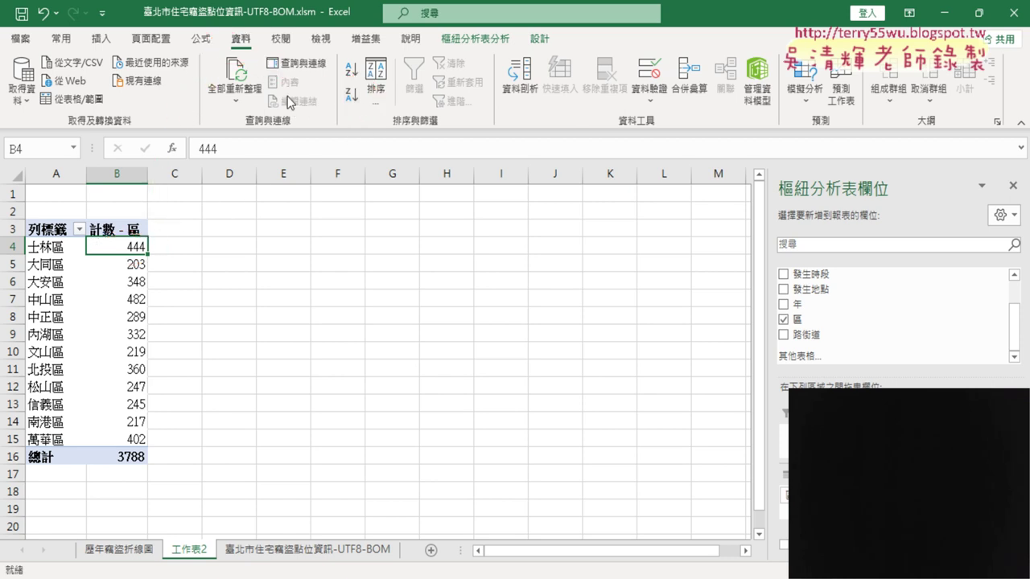
{"action": "left_click", "coordinate": [355, 96]}
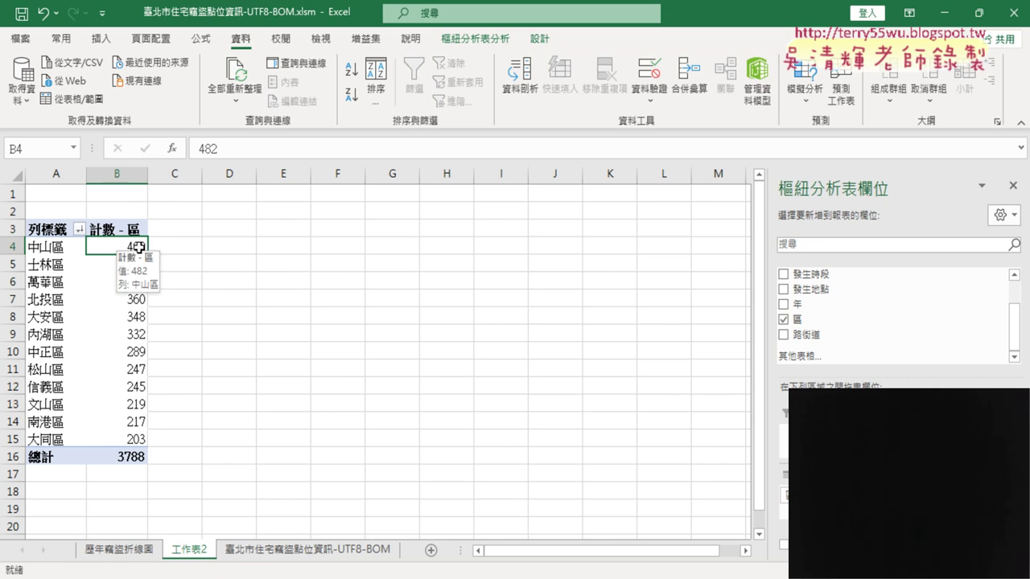
Step: Check the lowest counts: 大同區 203, 南港區 217, 文山區 219, 大安區 348
{"action": "left_click", "coordinate": [137, 439]}
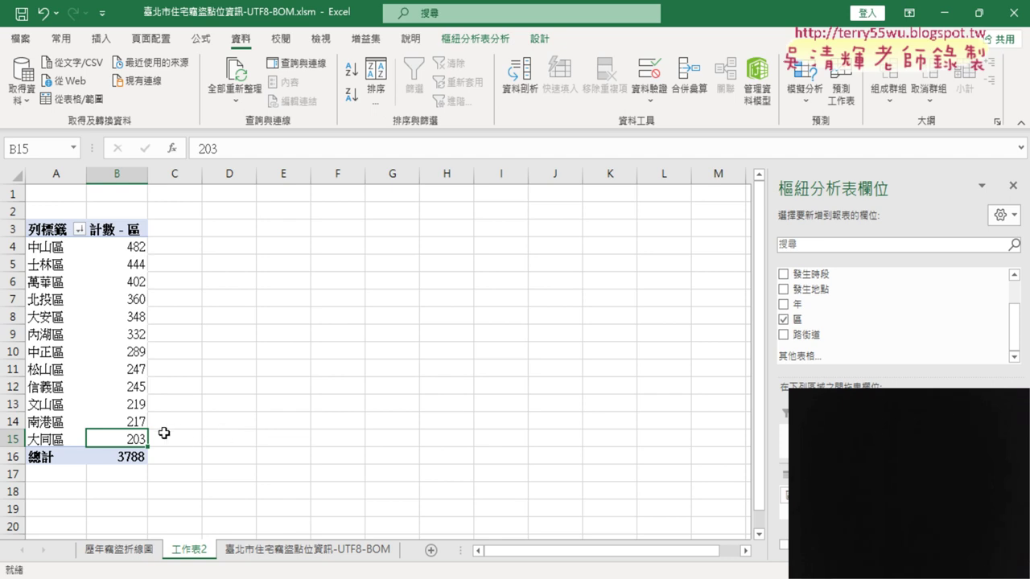
{"action": "left_click", "coordinate": [136, 421]}
{"action": "left_click", "coordinate": [141, 254]}
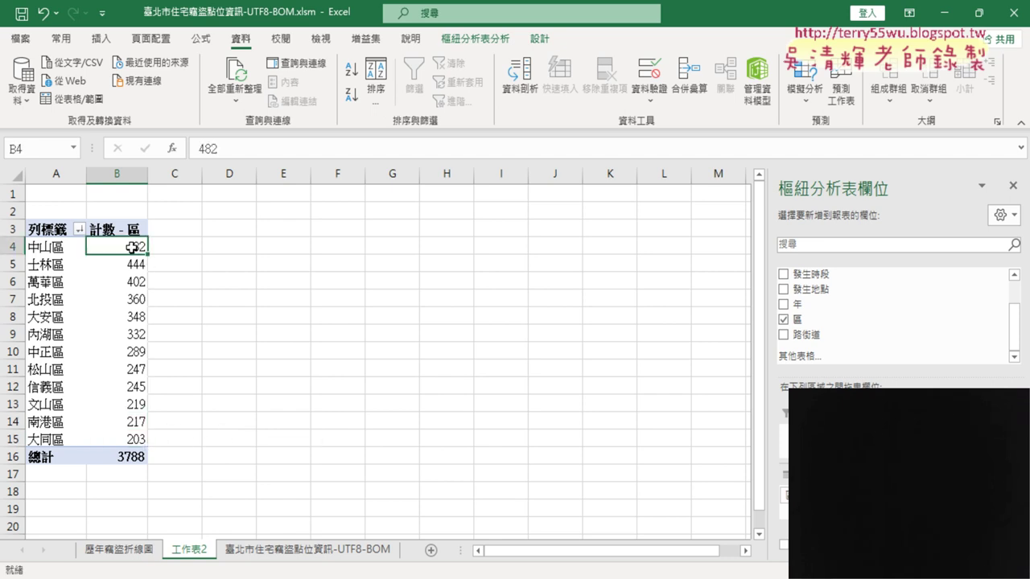
{"action": "left_click", "coordinate": [137, 423]}
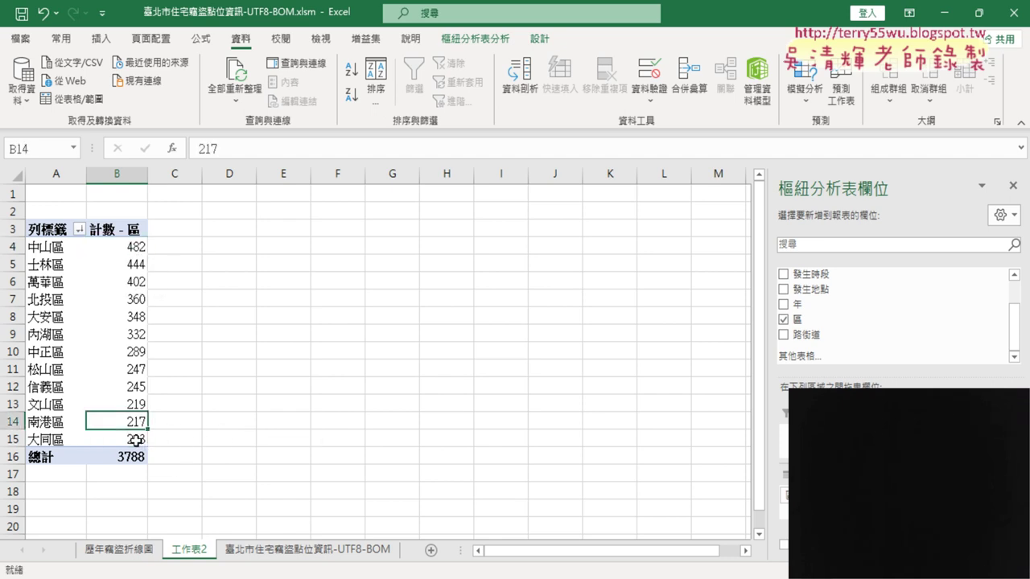
{"action": "left_click", "coordinate": [141, 440]}
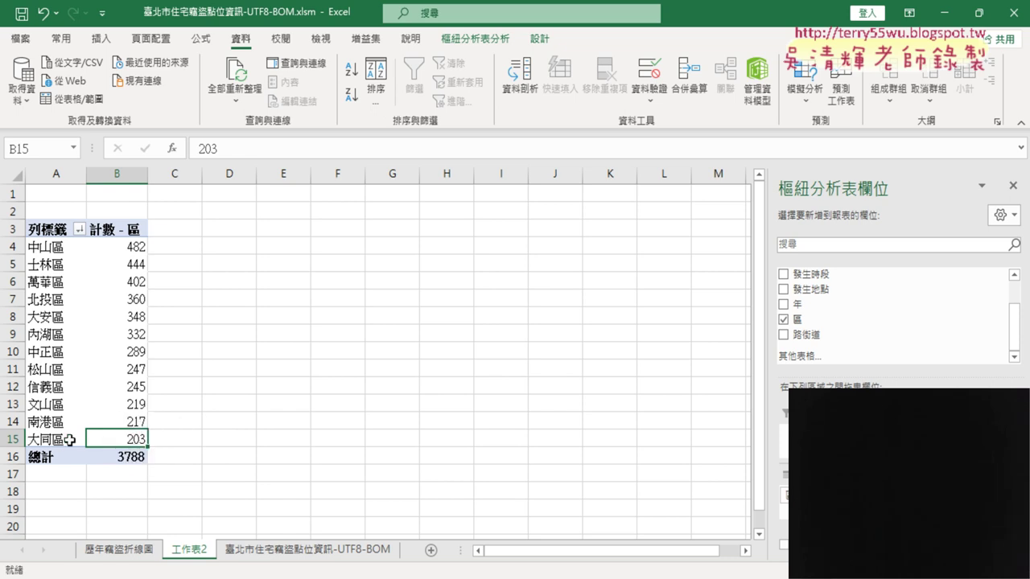
{"action": "left_click", "coordinate": [128, 420]}
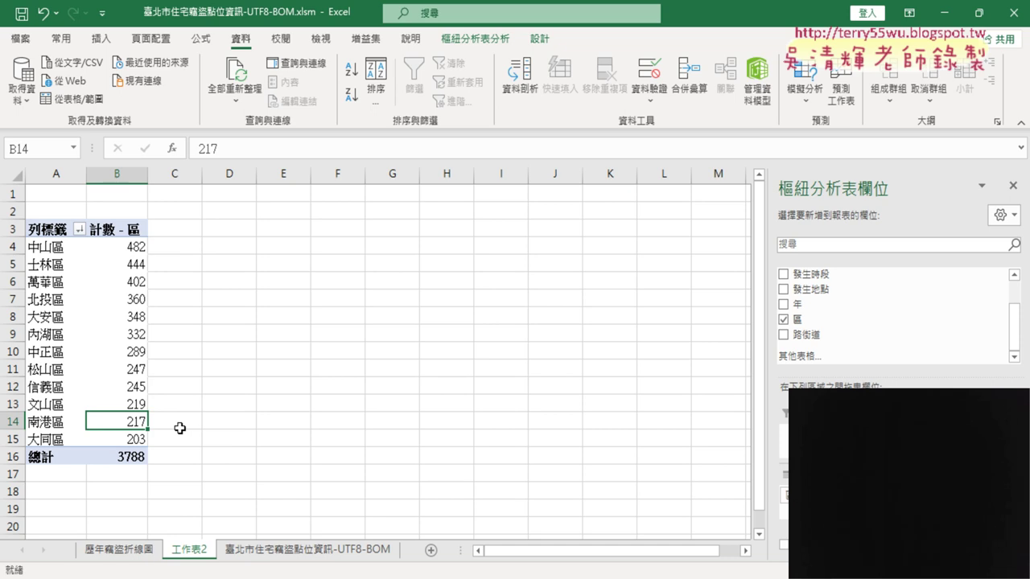
{"action": "left_click", "coordinate": [113, 399]}
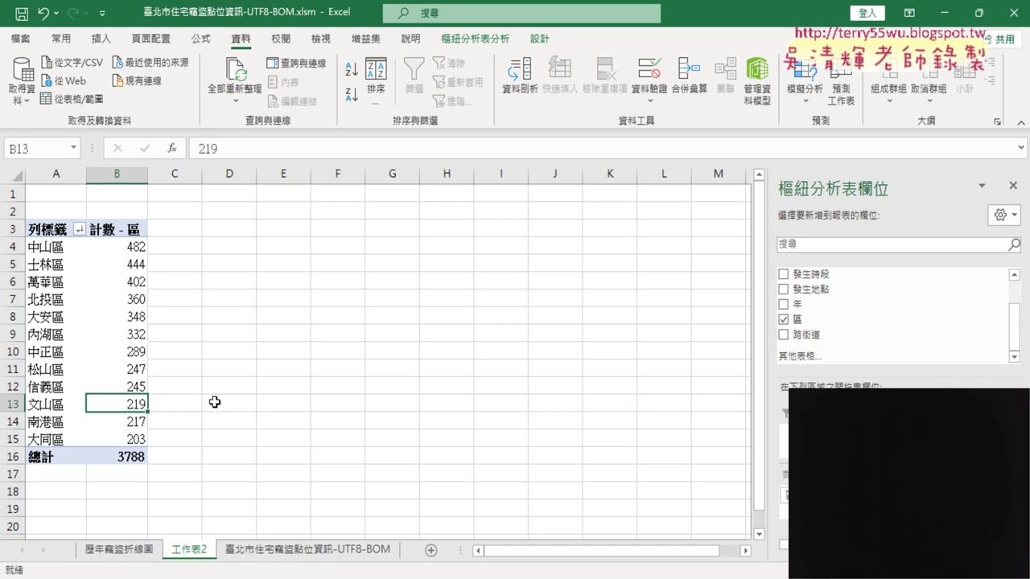
{"action": "left_click", "coordinate": [132, 315]}
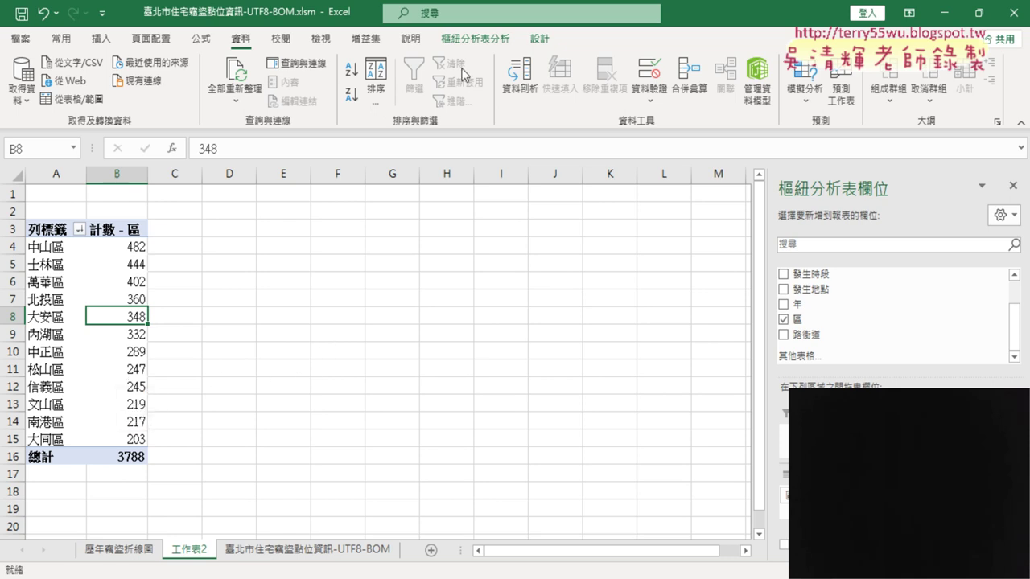
Step: Insert a pie PivotChart of district counts, enlarged across columns C to M
{"action": "left_click", "coordinate": [484, 40]}
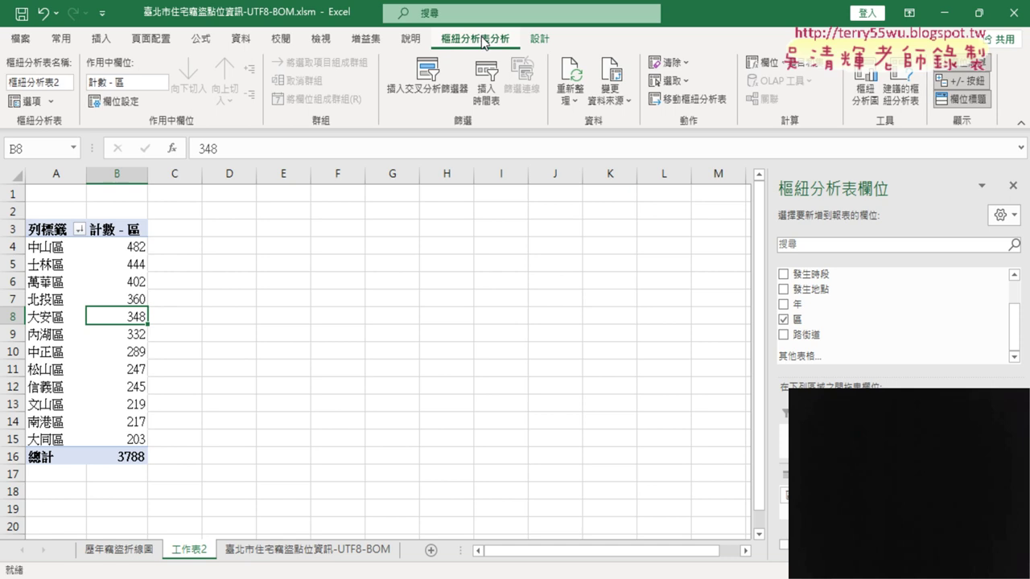
{"action": "left_click", "coordinate": [865, 89]}
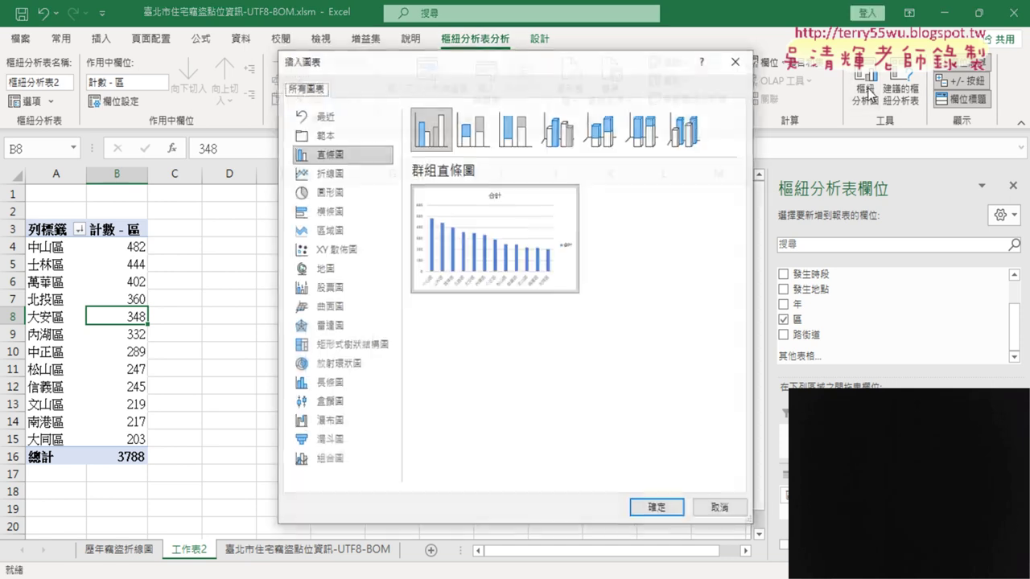
{"action": "left_click", "coordinate": [333, 193]}
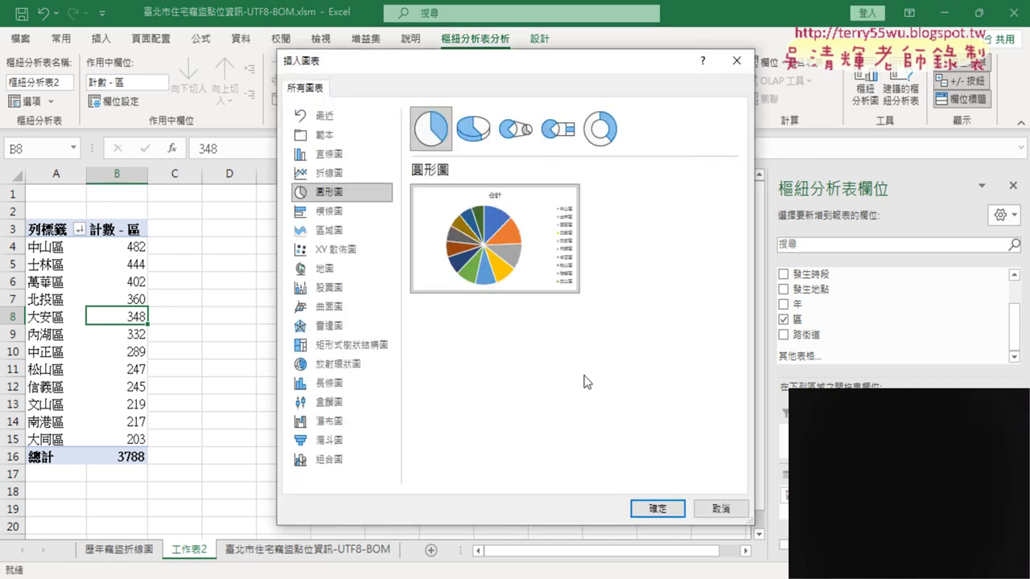
{"action": "left_click", "coordinate": [652, 508]}
{"action": "left_click_drag", "start_coordinate": [455, 303], "coordinate": [420, 250]}
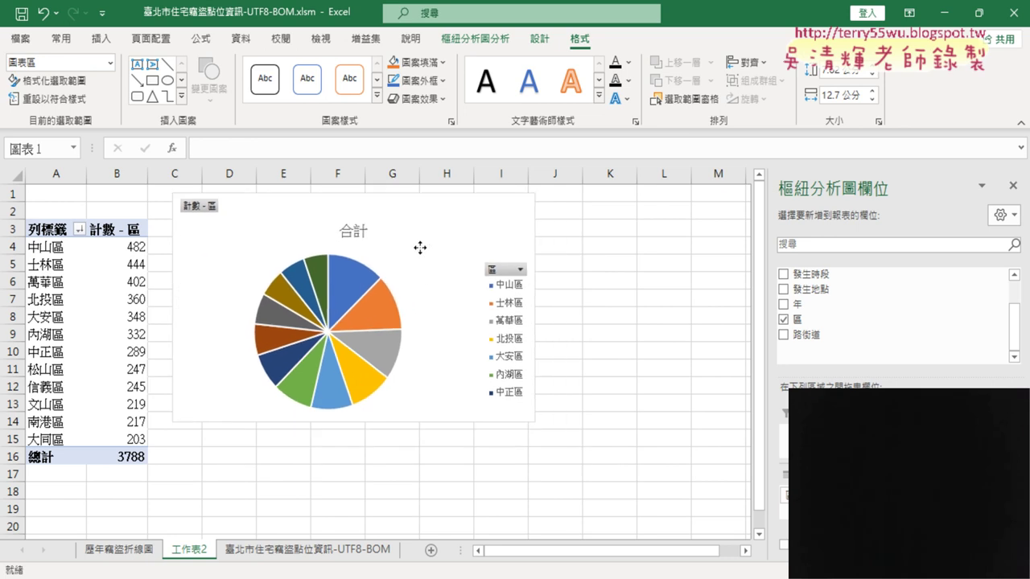
{"action": "left_click_drag", "start_coordinate": [533, 421], "coordinate": [720, 522]}
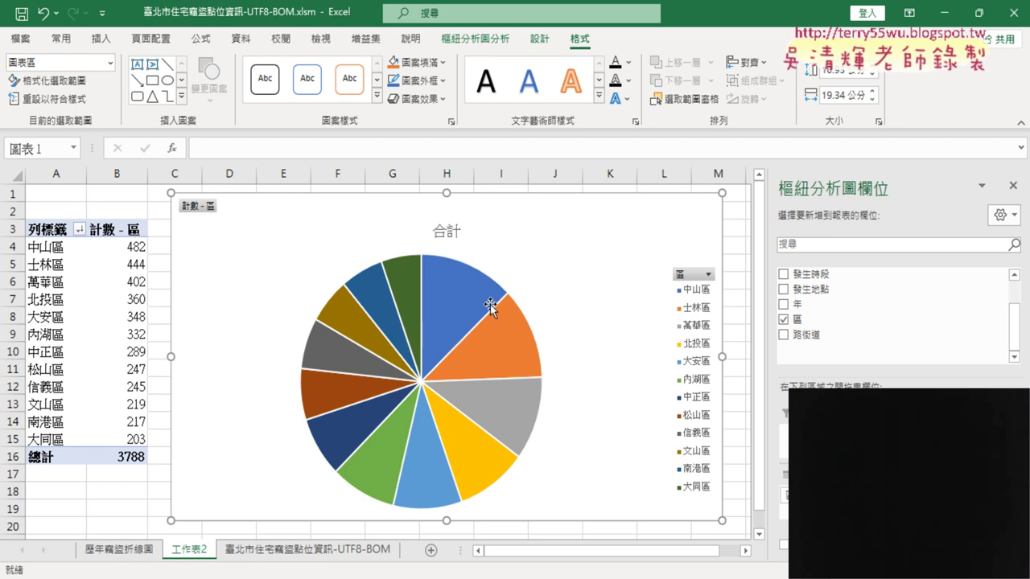
Step: Label each pie slice with its district name and percentage
{"action": "right_click", "coordinate": [445, 287]}
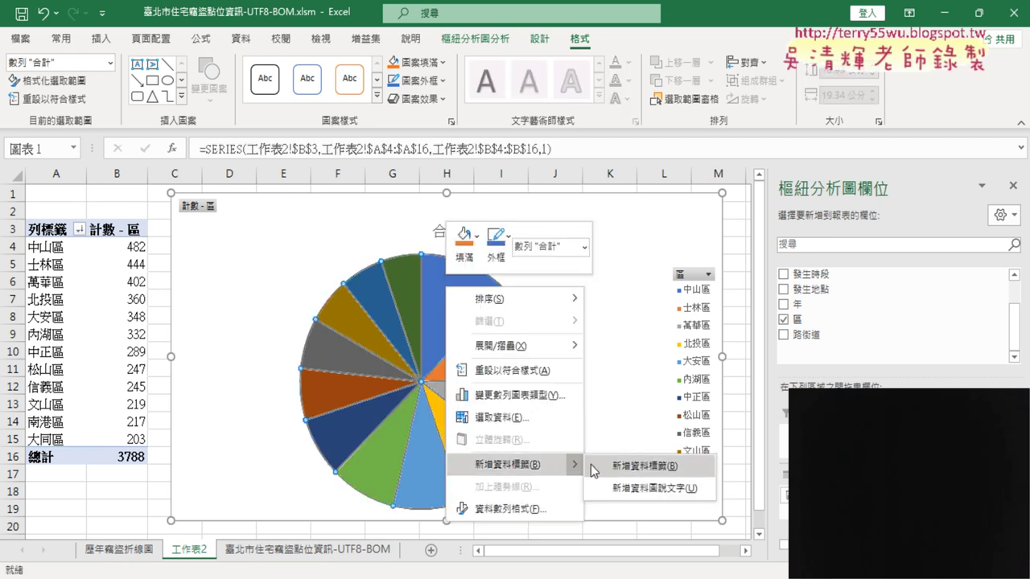
{"action": "mouse_move", "coordinate": [506, 465]}
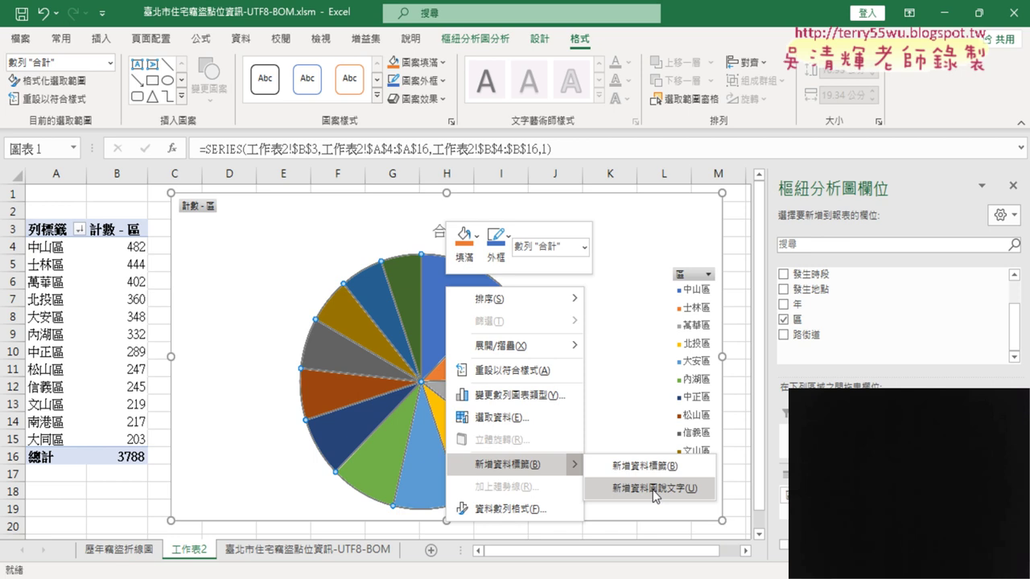
{"action": "left_click", "coordinate": [654, 489]}
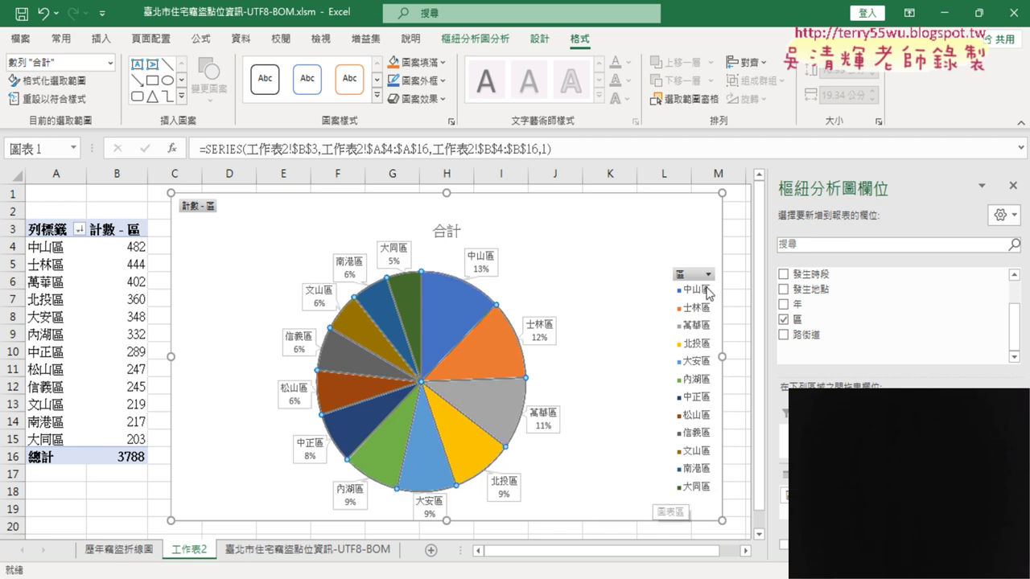
{"action": "left_click", "coordinate": [694, 230]}
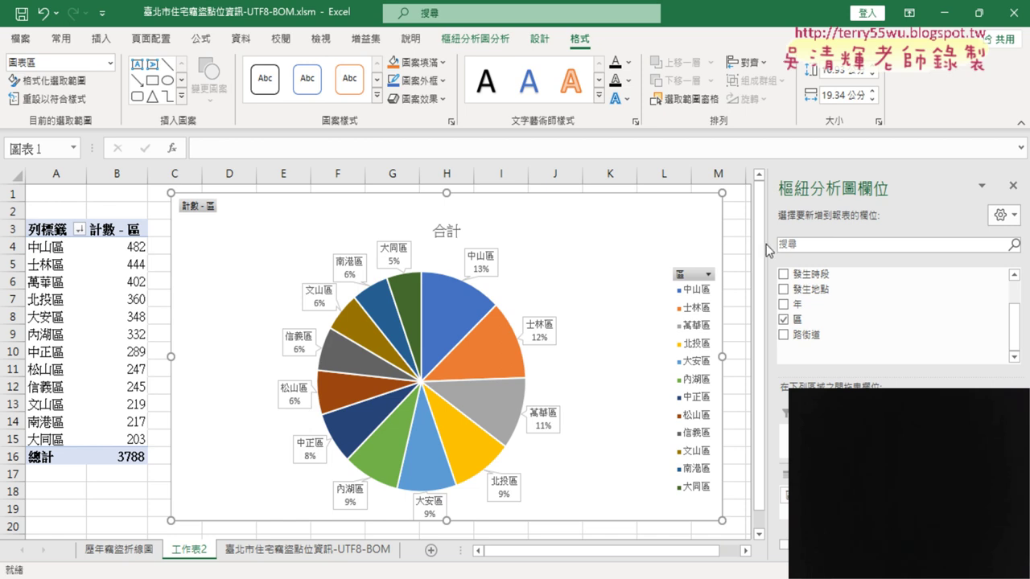
{"action": "left_click_drag", "start_coordinate": [766, 246], "coordinate": [815, 244]}
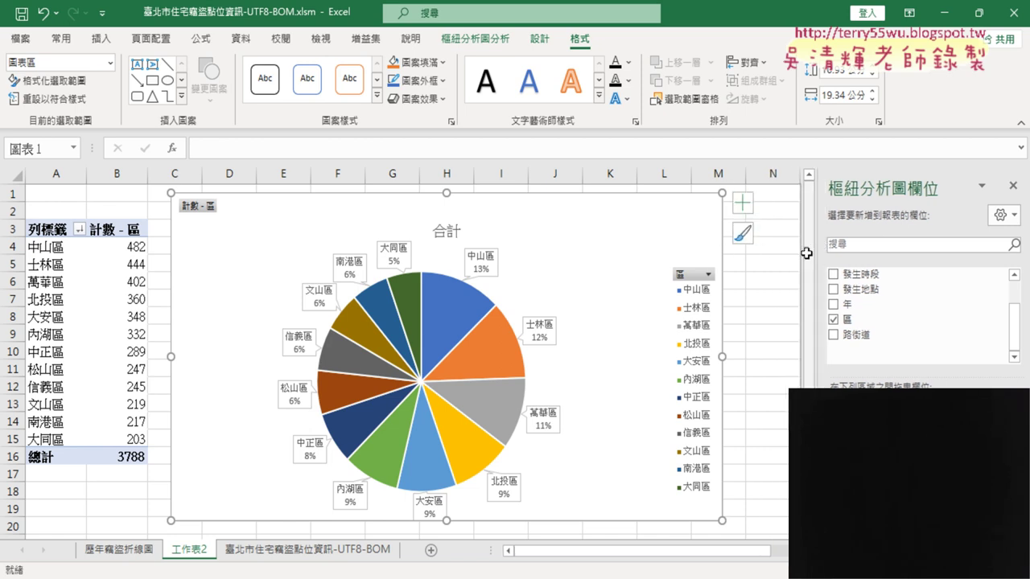
Step: Remove the legend from the pie chart
{"action": "left_click", "coordinate": [747, 208]}
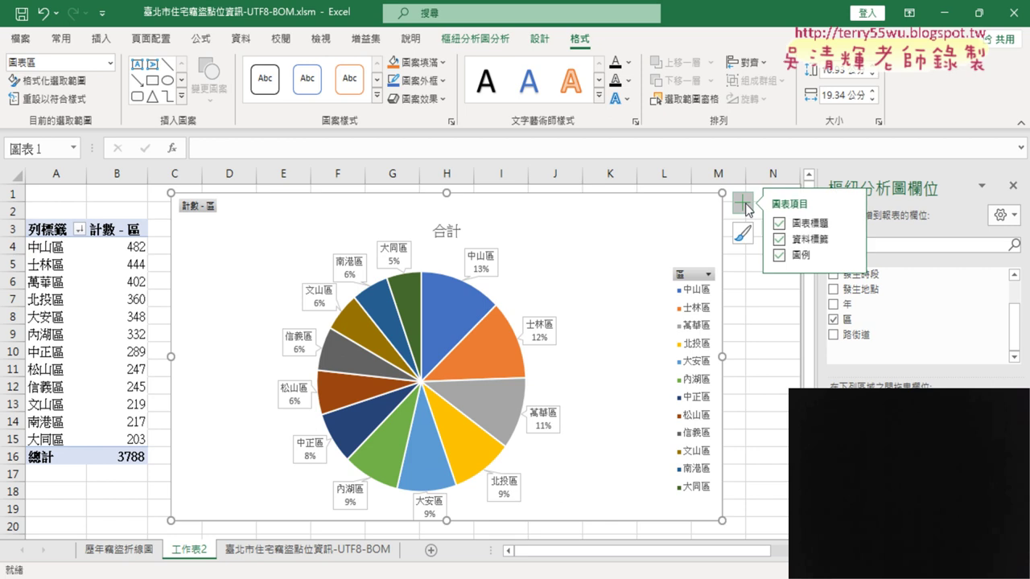
{"action": "left_click", "coordinate": [777, 255]}
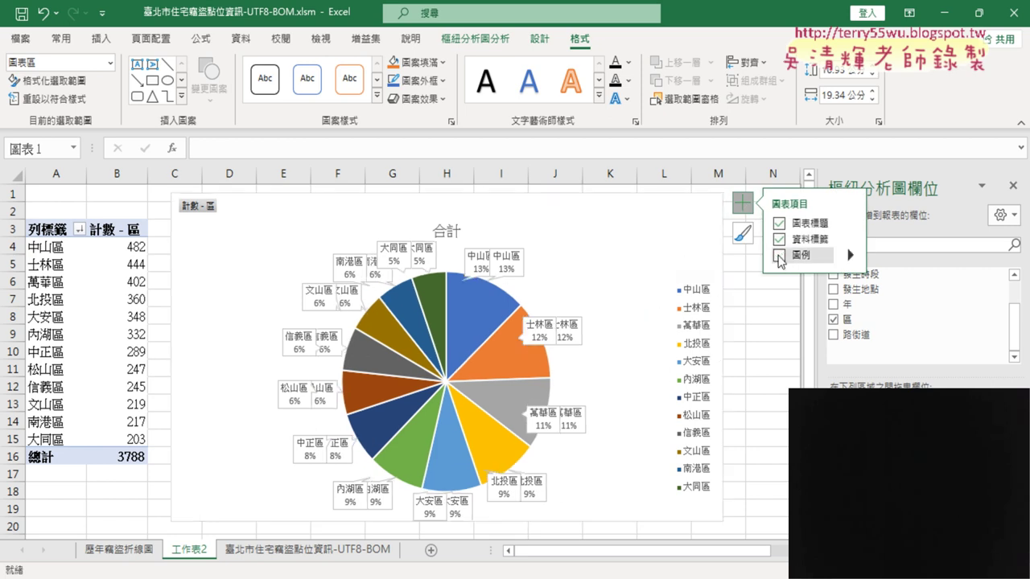
{"action": "left_click", "coordinate": [445, 231]}
Step: Replace the chart title 合計 with 各區比例圖 using Zhuyin input
{"action": "double_click", "coordinate": [445, 231]}
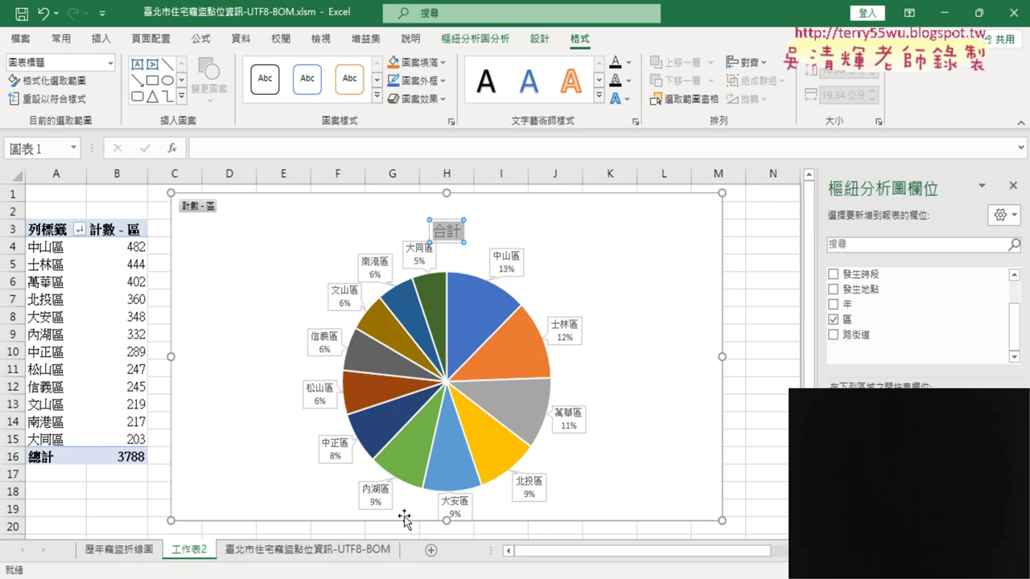
{"action": "type", "text": "ㄍ"}
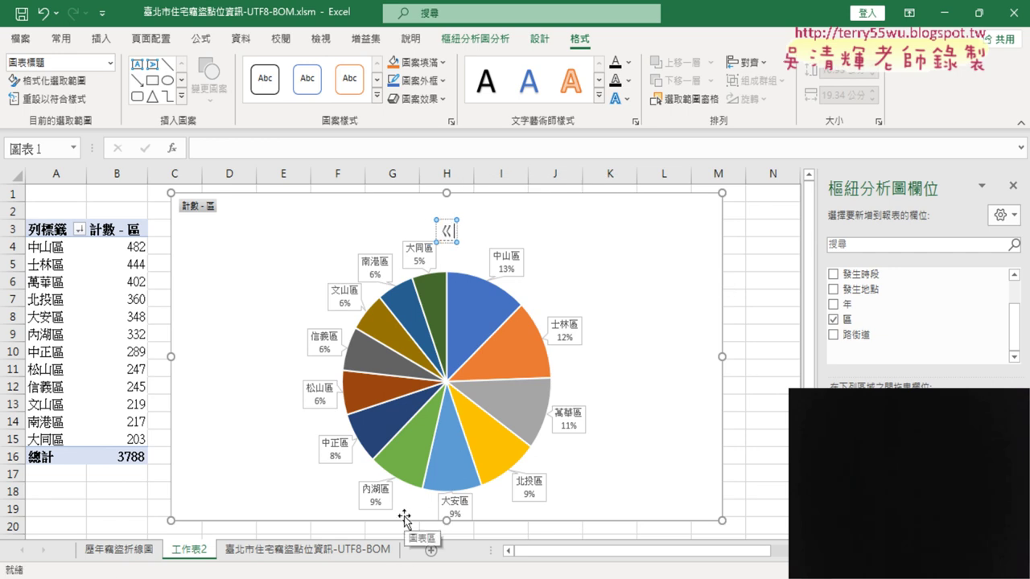
{"action": "key", "text": "ctrl+a"}
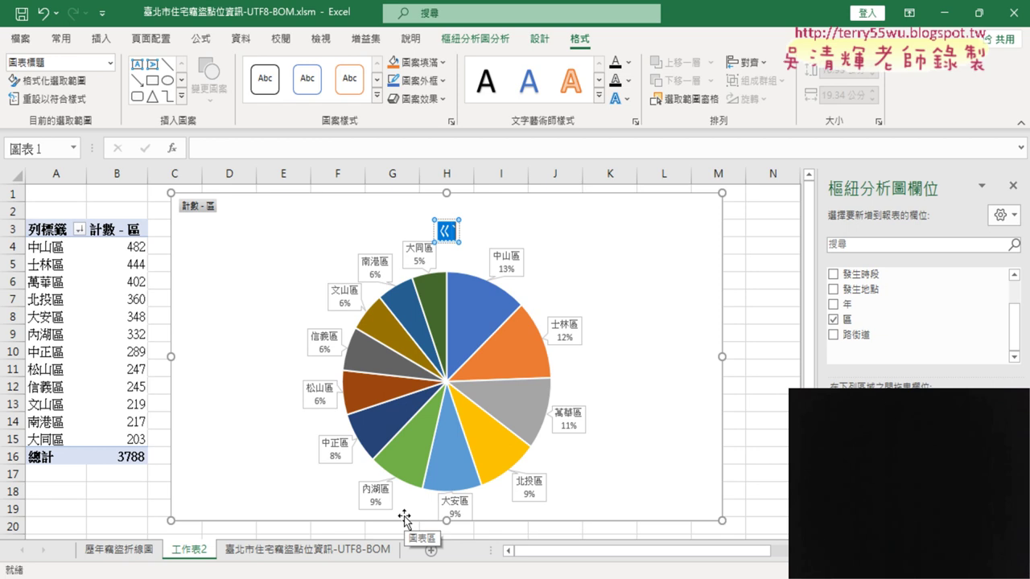
{"action": "type", "text": "惡ㄑㄩ"}
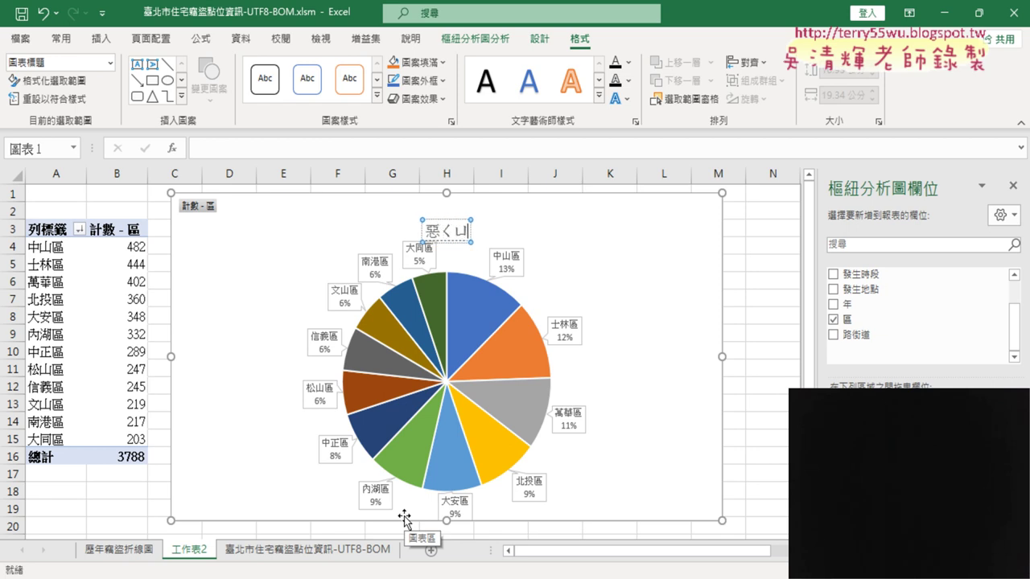
{"action": "key", "text": "space"}
{"action": "key", "text": "BackSpace"}
{"action": "key", "text": "BackSpace"}
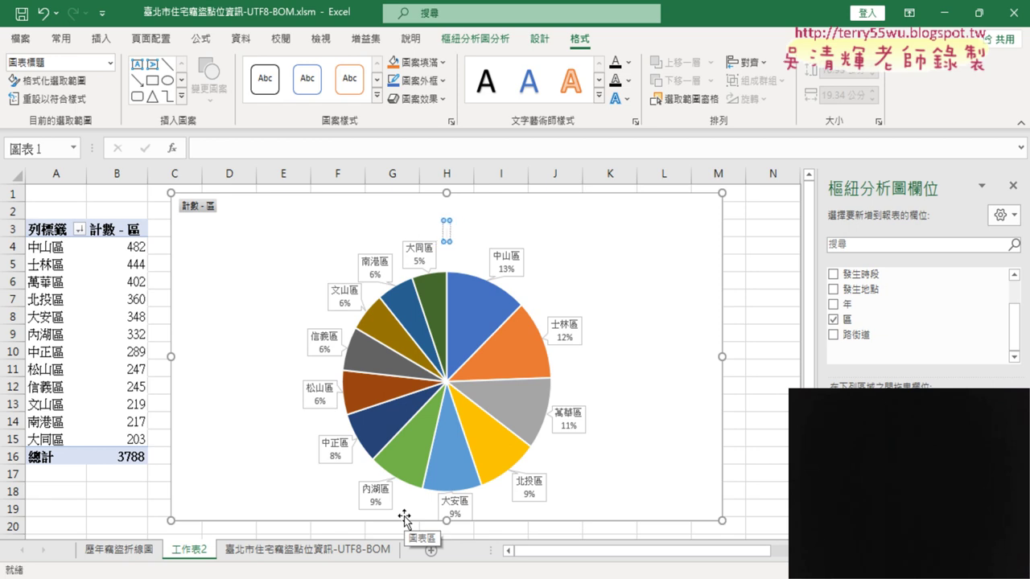
{"action": "type", "text": "各ㄑㄩ"}
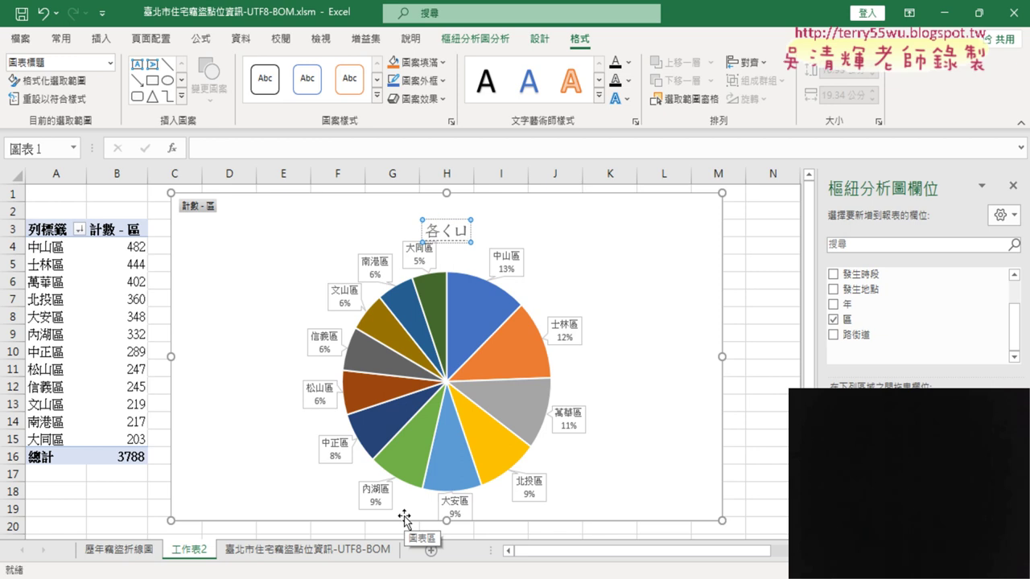
{"action": "key", "text": "space"}
{"action": "type", "text": "ㄑㄧ"}
{"action": "type", "text": "例"}
{"action": "type", "text": "圖"}
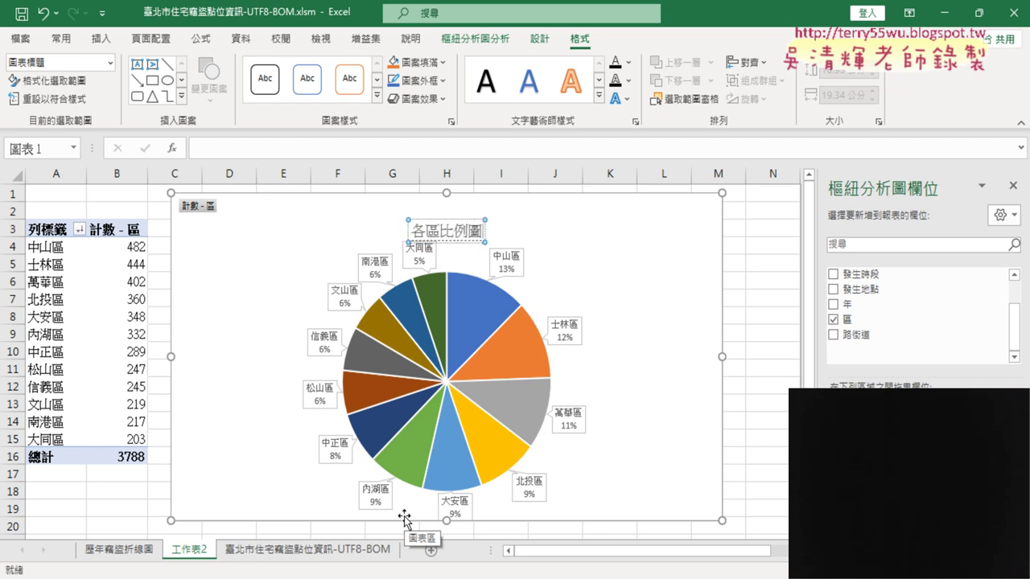
{"action": "key", "text": "Return"}
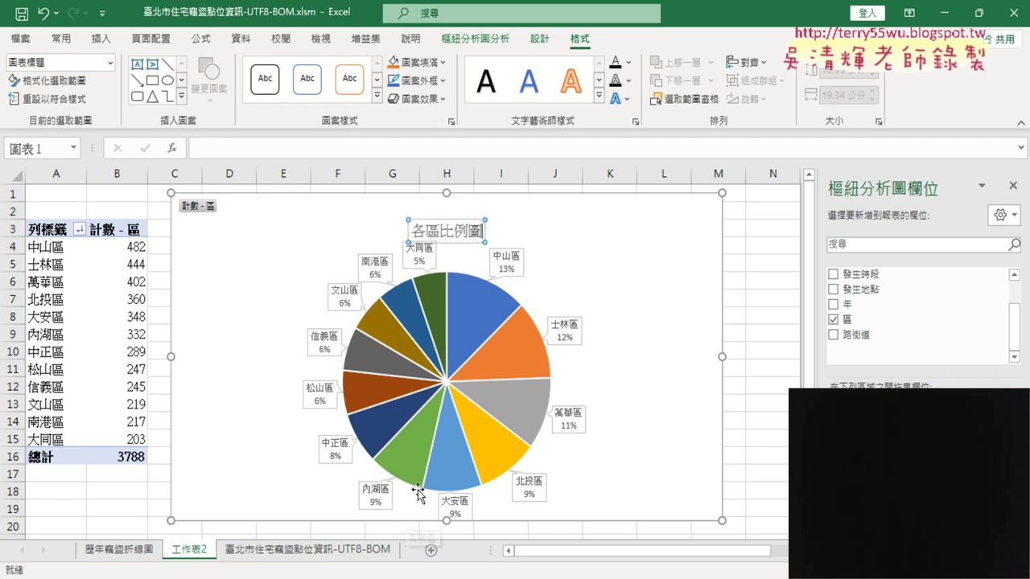
{"action": "left_click", "coordinate": [464, 219]}
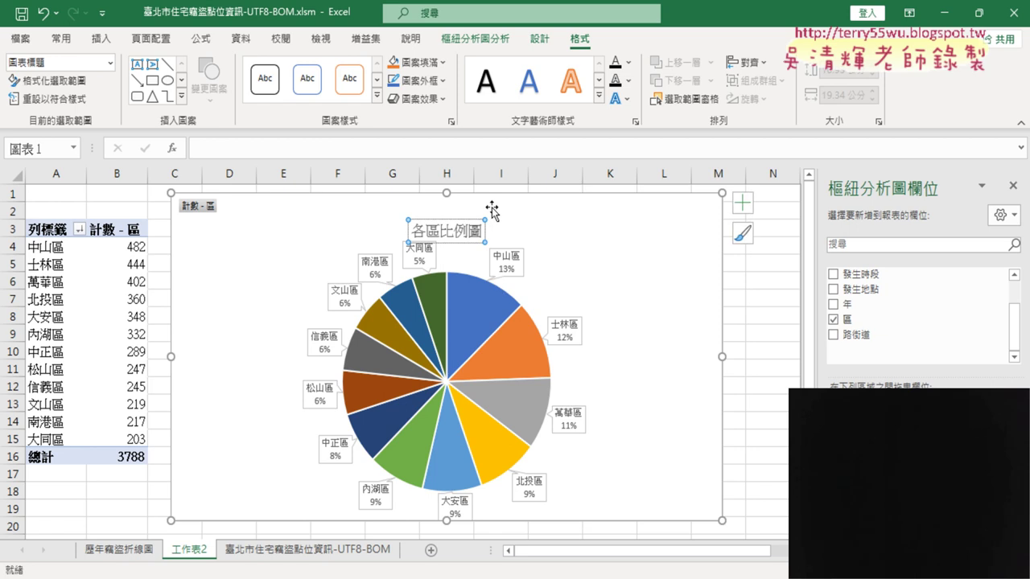
Step: Make the chart title 各區比例圖 red, bold and 20-point
{"action": "left_click", "coordinate": [64, 40]}
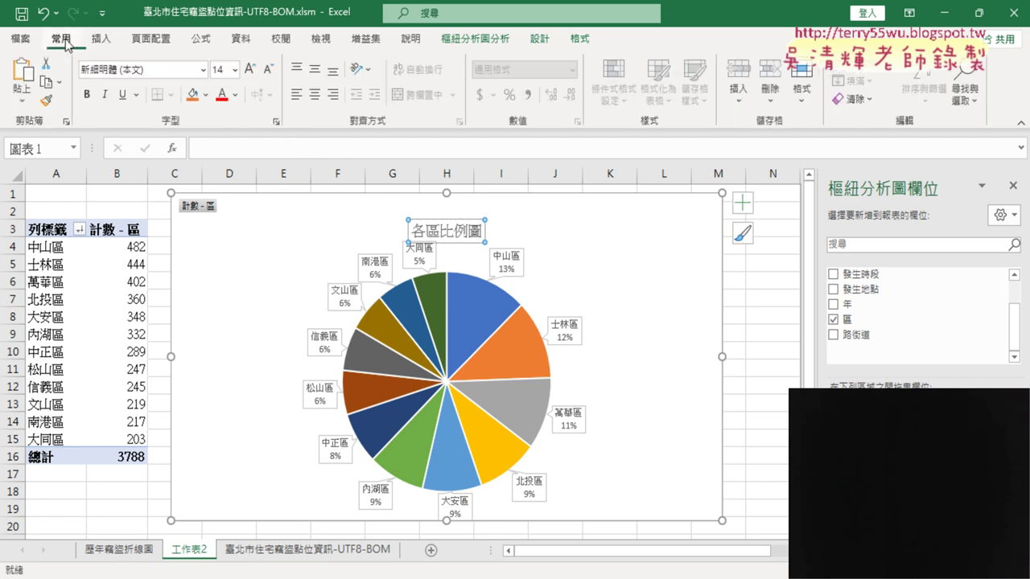
{"action": "left_click", "coordinate": [222, 94]}
{"action": "left_click", "coordinate": [234, 70]}
{"action": "left_click", "coordinate": [226, 254]}
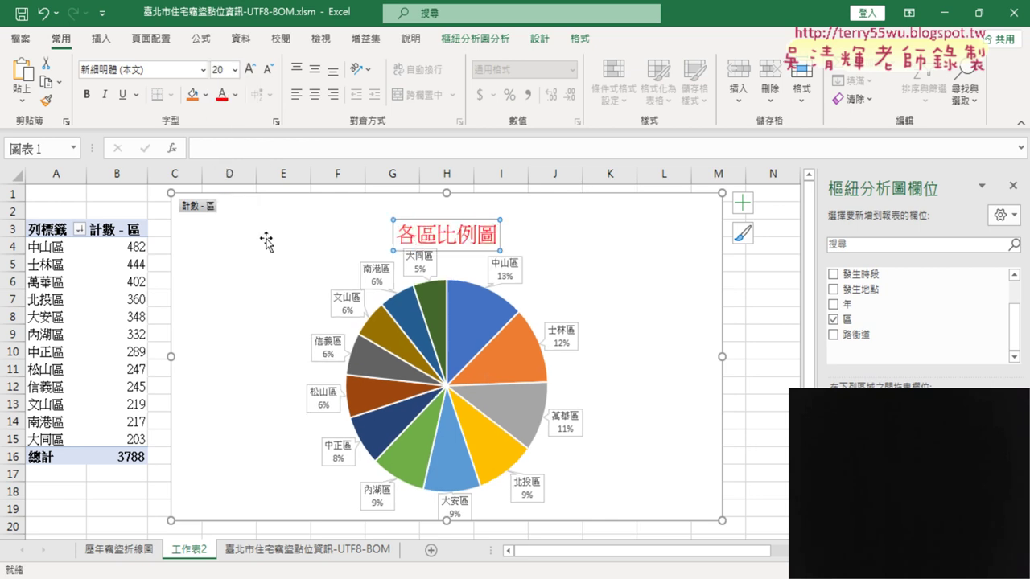
{"action": "left_click", "coordinate": [86, 95]}
Step: Centre the title above the pie, then select the pie's data series
{"action": "left_click_drag", "start_coordinate": [427, 215], "coordinate": [333, 202]}
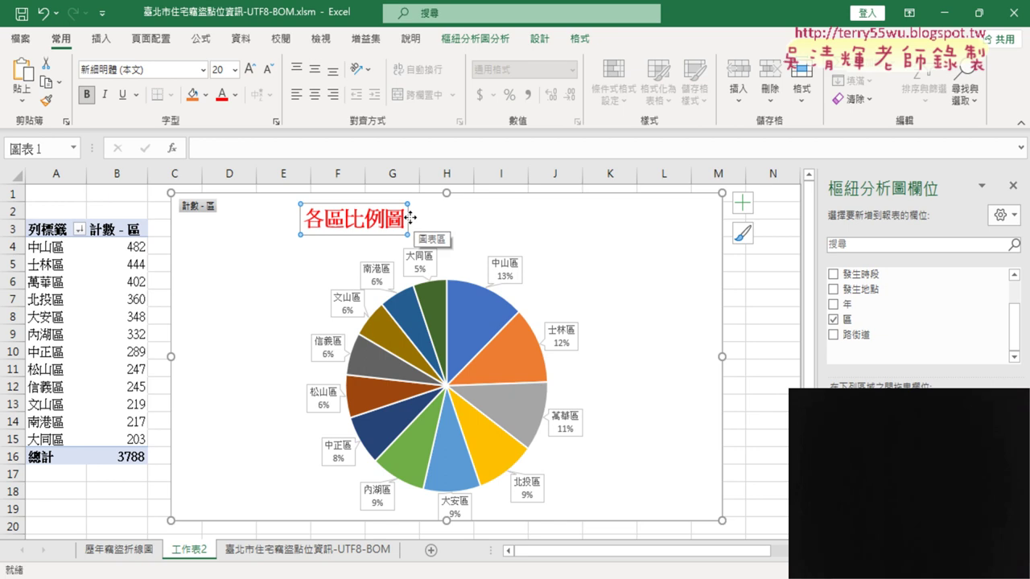
{"action": "mouse_move", "coordinate": [415, 216]}
{"action": "left_mouse_down"}
{"action": "mouse_move", "coordinate": [466, 206]}
{"action": "mouse_move", "coordinate": [505, 216]}
{"action": "left_mouse_up"}
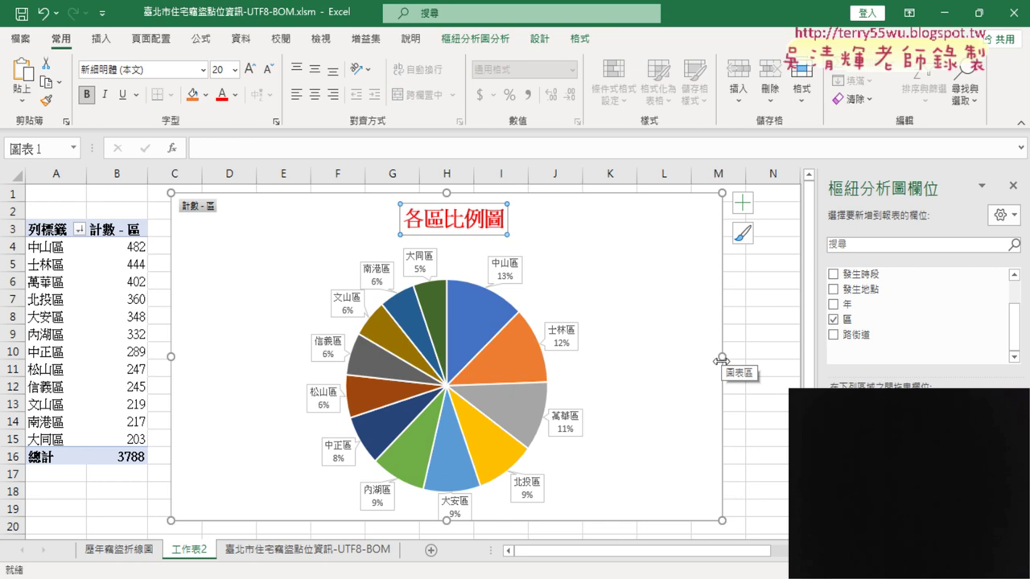
{"action": "mouse_move", "coordinate": [472, 312]}
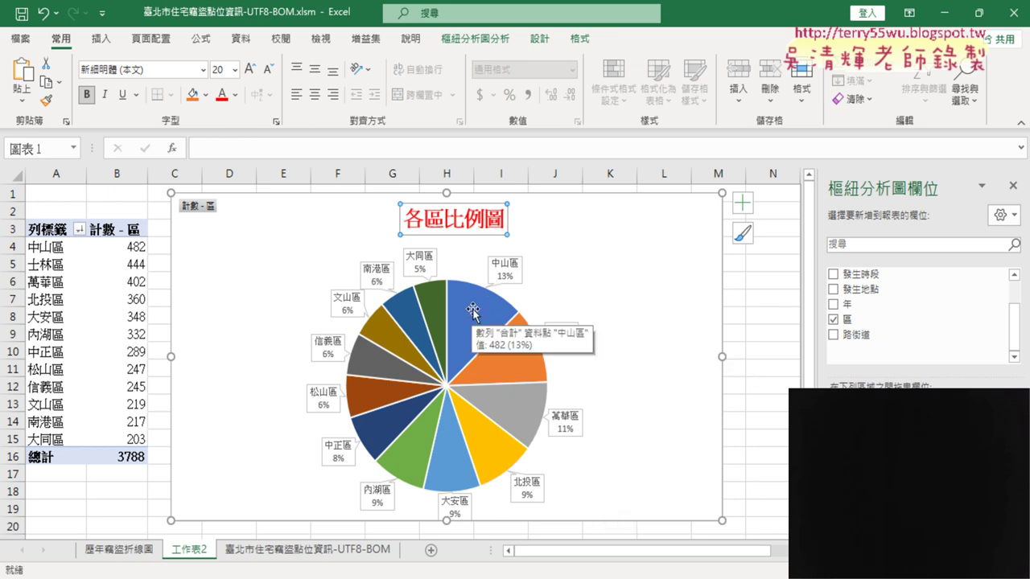
{"action": "left_click", "coordinate": [472, 310]}
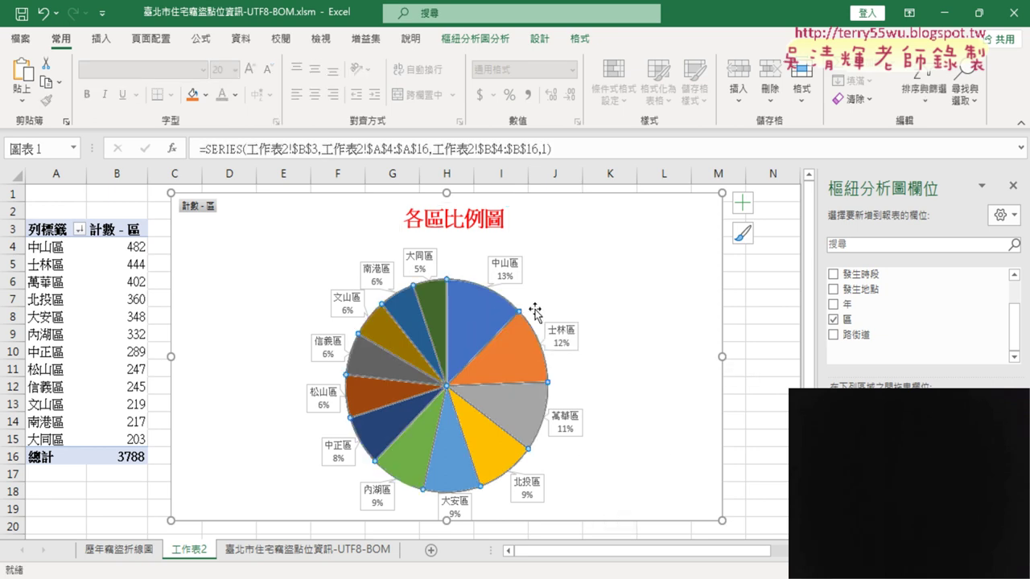
Step: Explode the 中山區 slice out of the pie, then select the title text 各區比例圖
{"action": "left_click", "coordinate": [473, 314]}
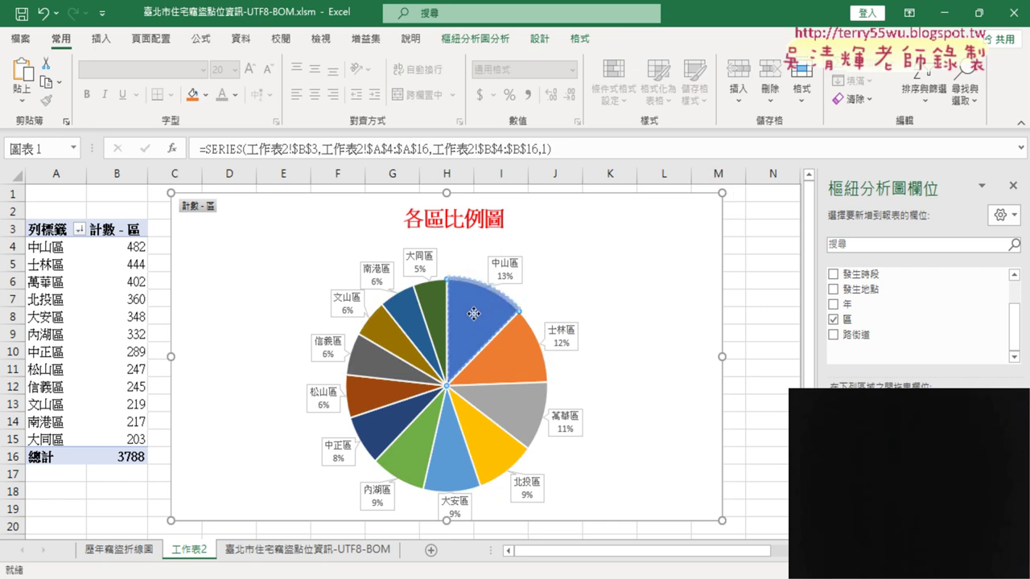
{"action": "left_click_drag", "start_coordinate": [473, 314], "coordinate": [480, 305]}
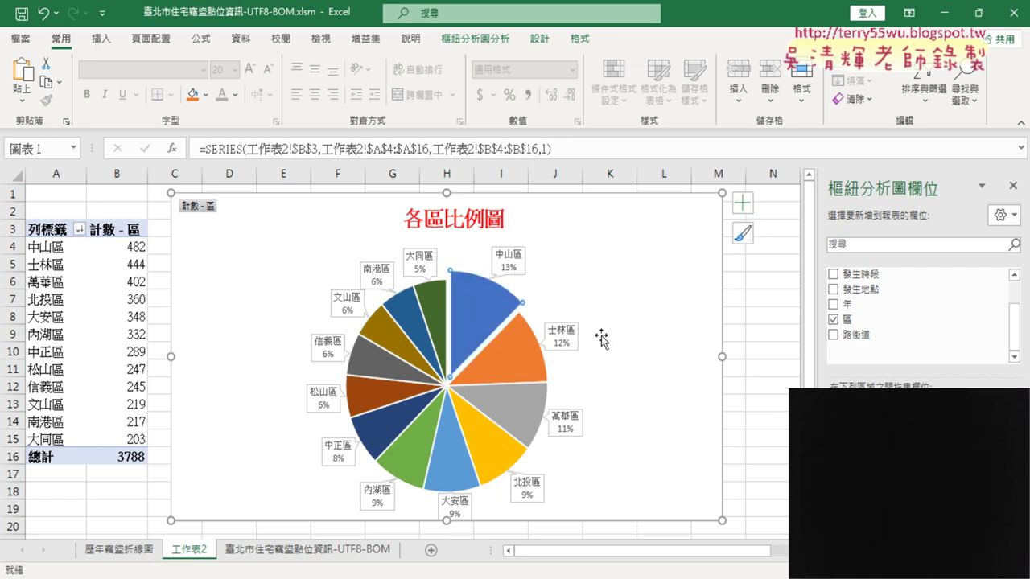
{"action": "left_click", "coordinate": [750, 354]}
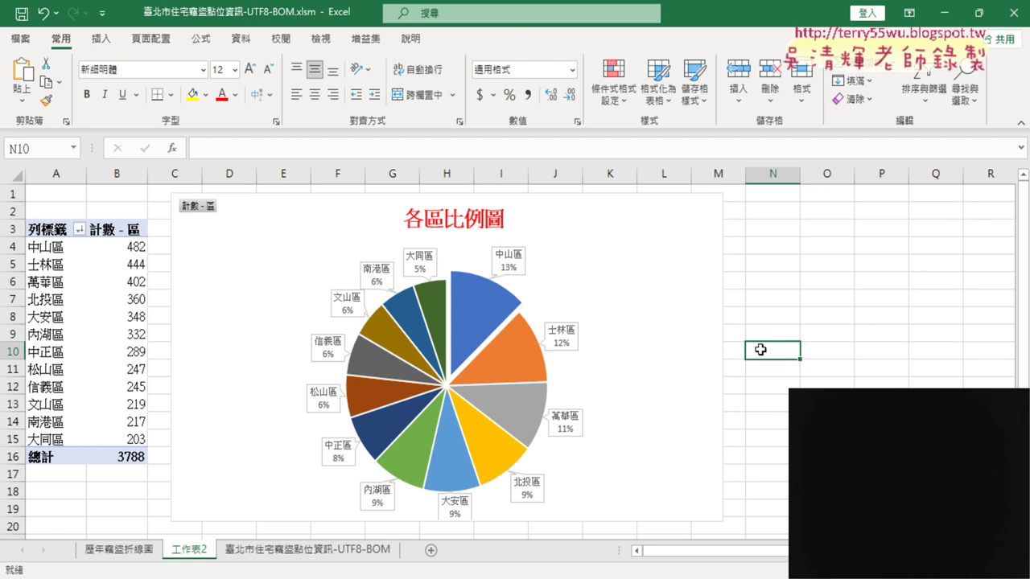
{"action": "left_click", "coordinate": [438, 218]}
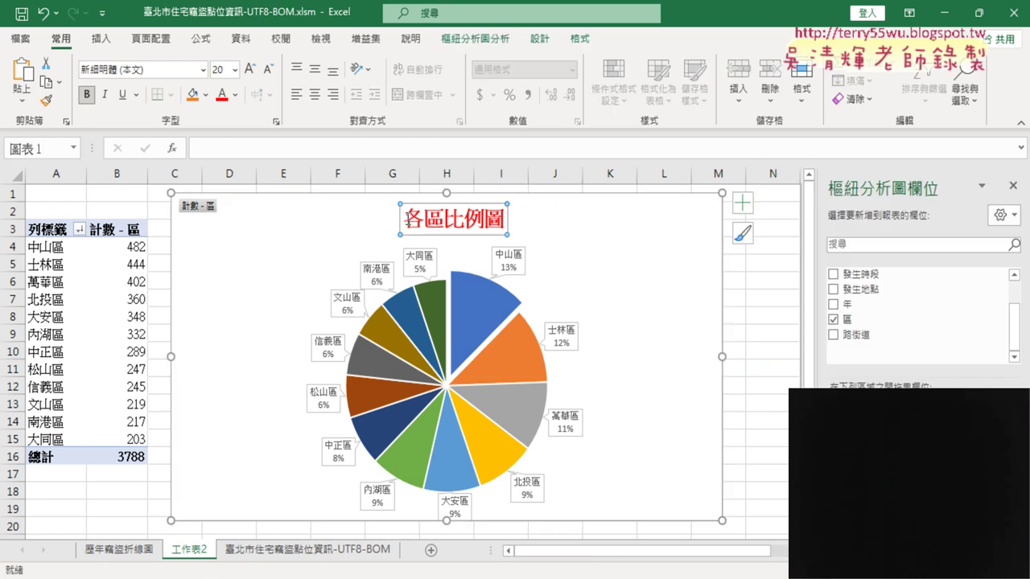
{"action": "left_click_drag", "start_coordinate": [406, 218], "coordinate": [504, 220]}
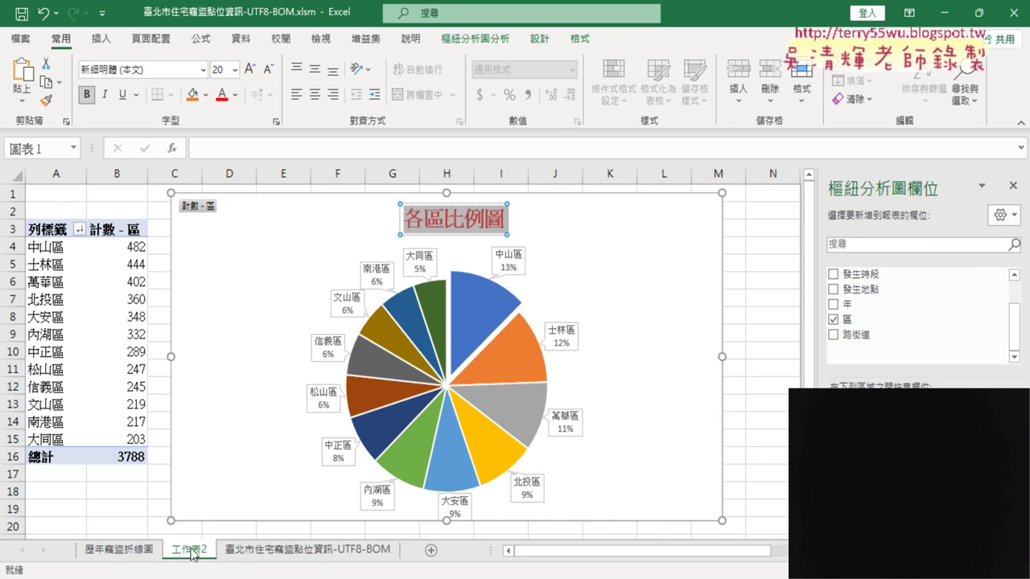
Step: Rename the 工作表2 sheet to 各區比例圖 and switch to the 歷年竊盜折線圖 sheet
{"action": "left_click_drag", "start_coordinate": [188, 557], "coordinate": [237, 547]}
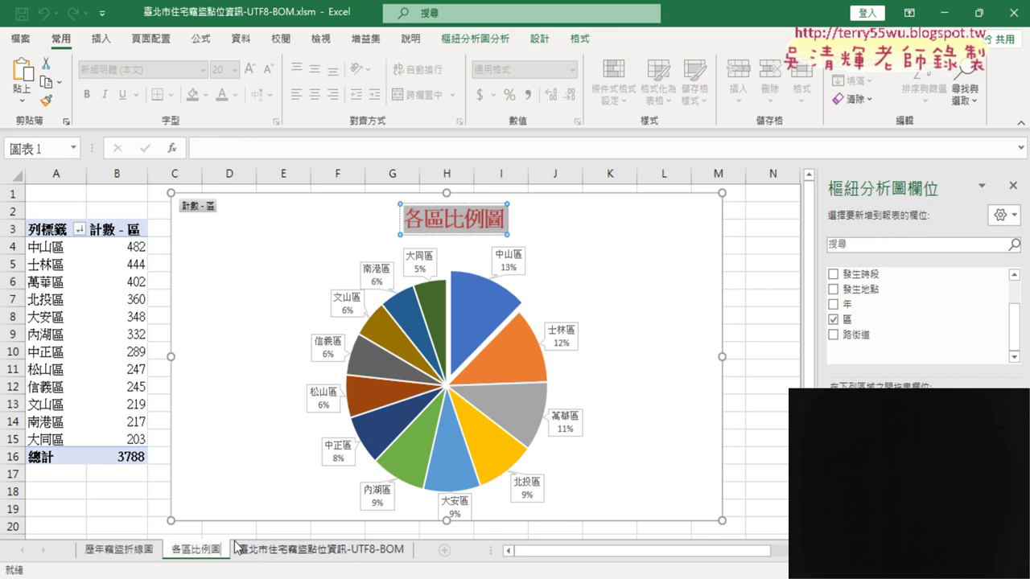
{"action": "left_click", "coordinate": [138, 523]}
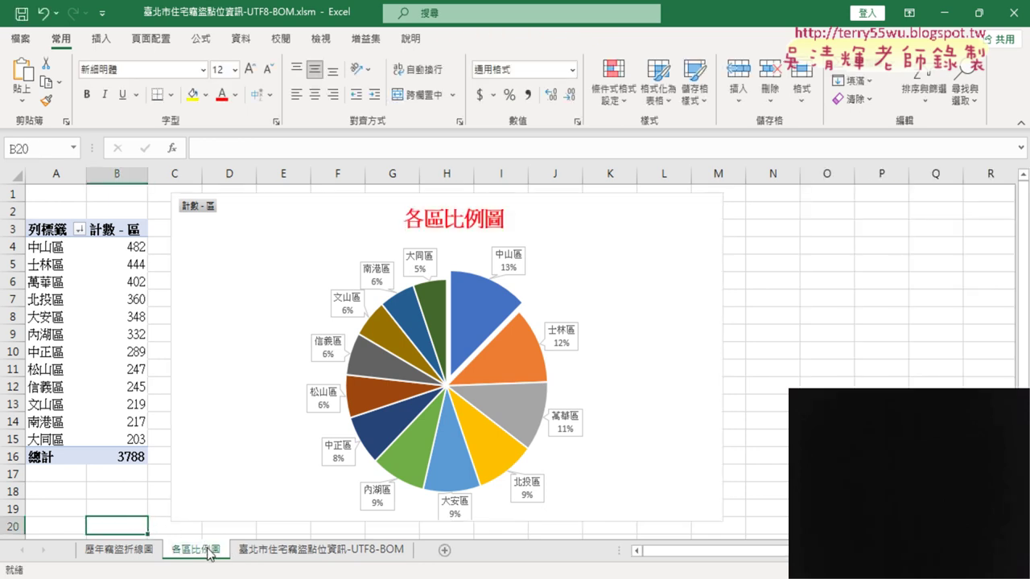
{"action": "left_click", "coordinate": [123, 555]}
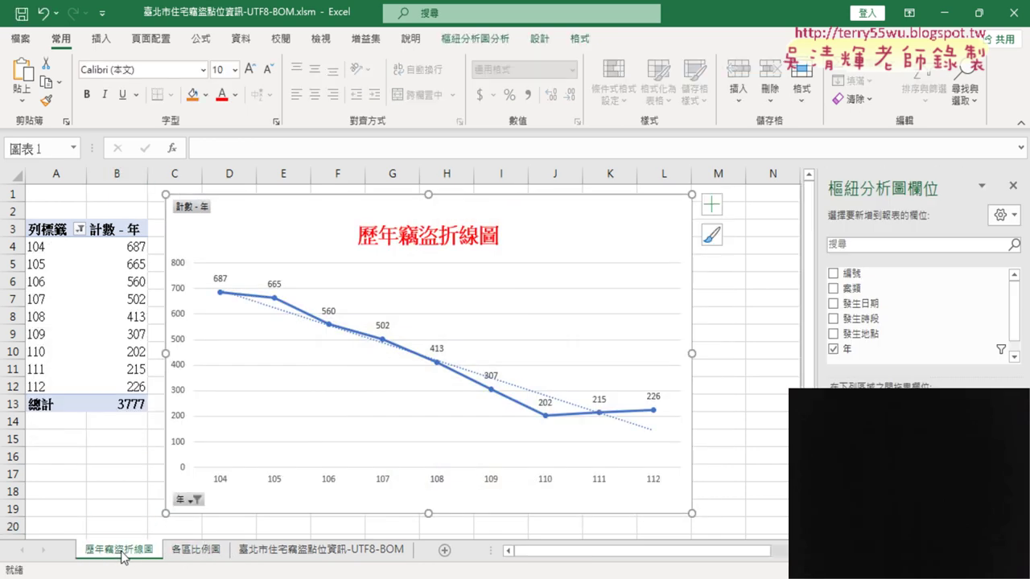
Step: Return to the 各區比例圖 sheet showing the district pie chart
{"action": "left_click", "coordinate": [200, 553]}
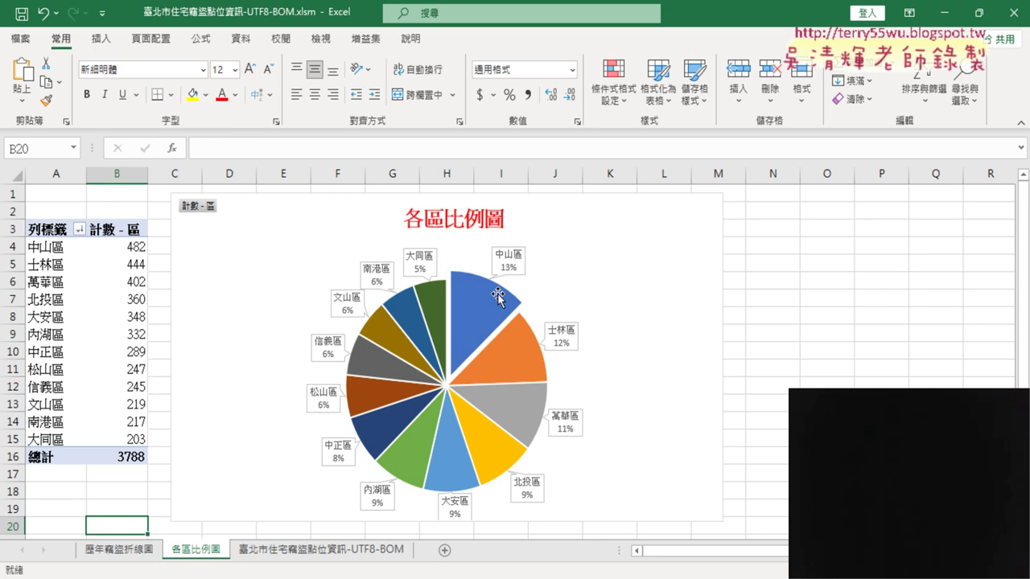
Step: Narrow the pie chart to end near column L, then switch to the 臺北市住宅竊盜點位資訊-UTF8-BOM sheet
{"action": "left_click", "coordinate": [666, 342]}
{"action": "left_click_drag", "start_coordinate": [722, 356], "coordinate": [656, 366]}
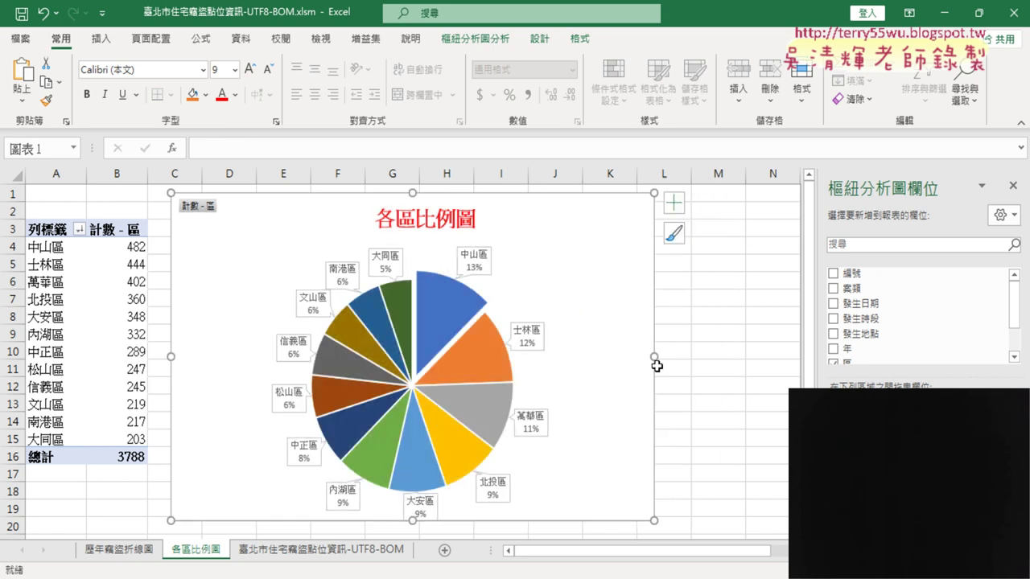
{"action": "left_click", "coordinate": [713, 358]}
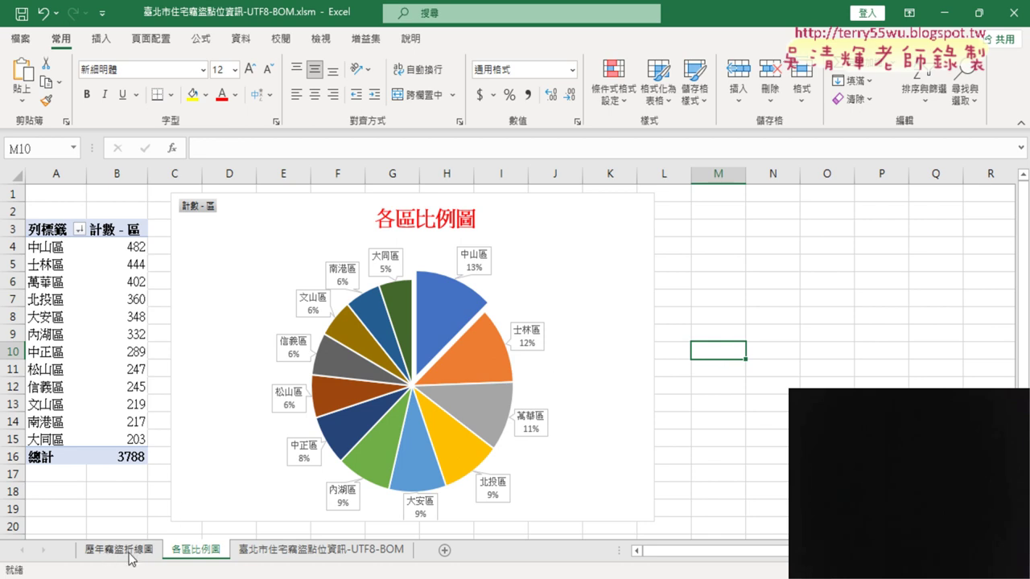
{"action": "left_click", "coordinate": [336, 552]}
Step: Check the 發生地點 address column E, jumping to its last row and back to the top
{"action": "left_click", "coordinate": [748, 211]}
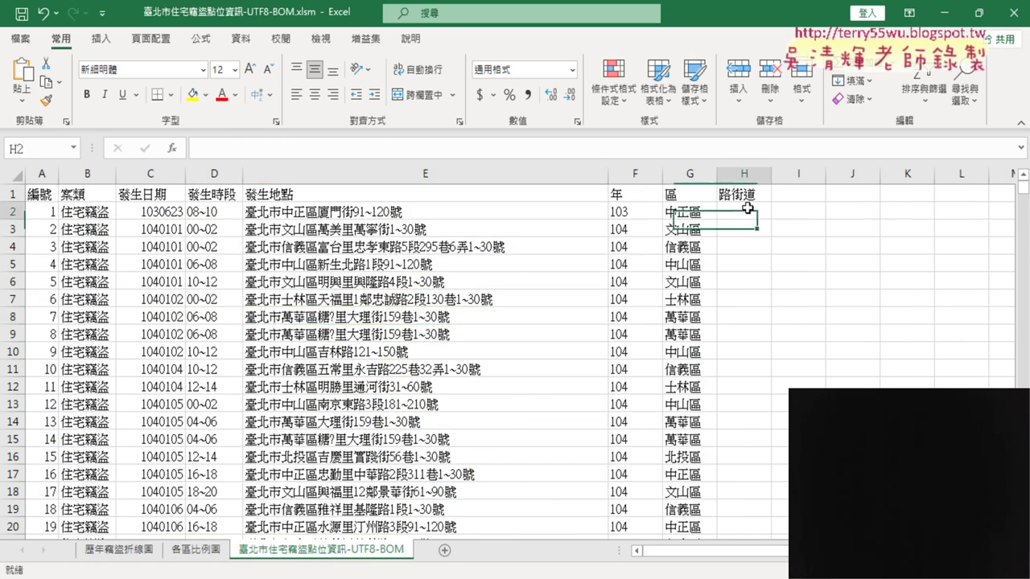
{"action": "left_click", "coordinate": [430, 175]}
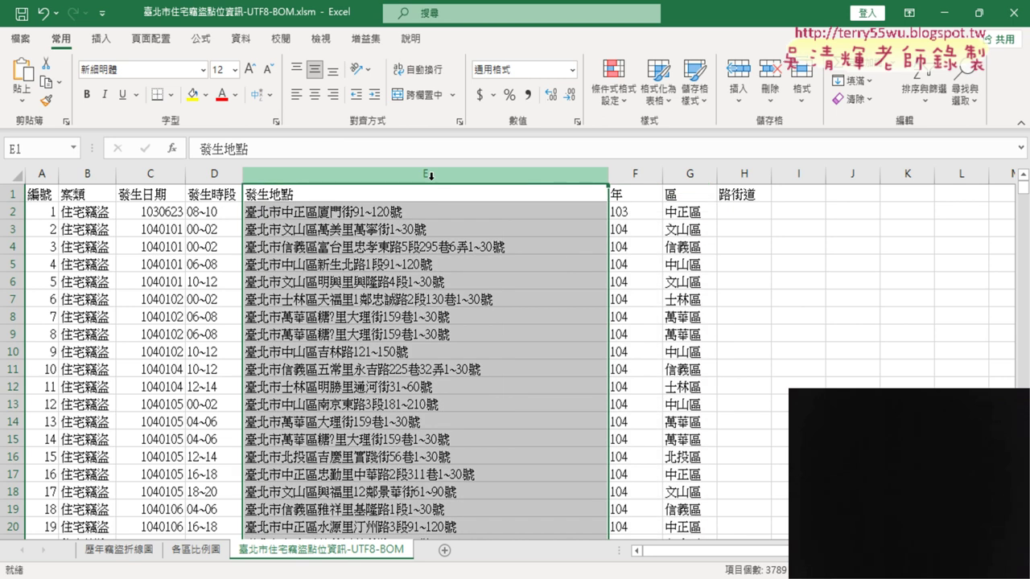
{"action": "left_click", "coordinate": [326, 217]}
{"action": "key", "text": "ctrl+Down"}
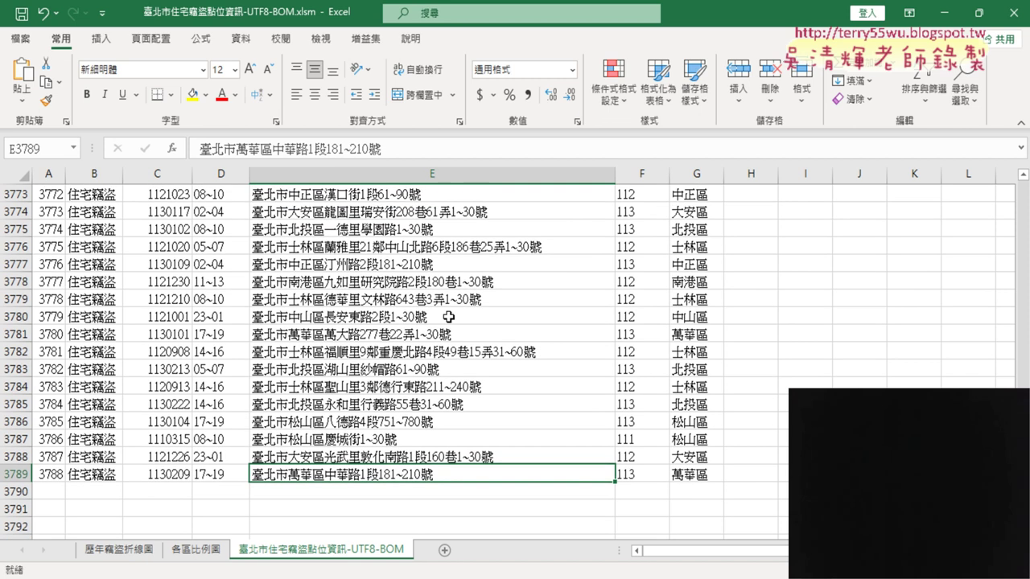
{"action": "key", "text": "ctrl+Up"}
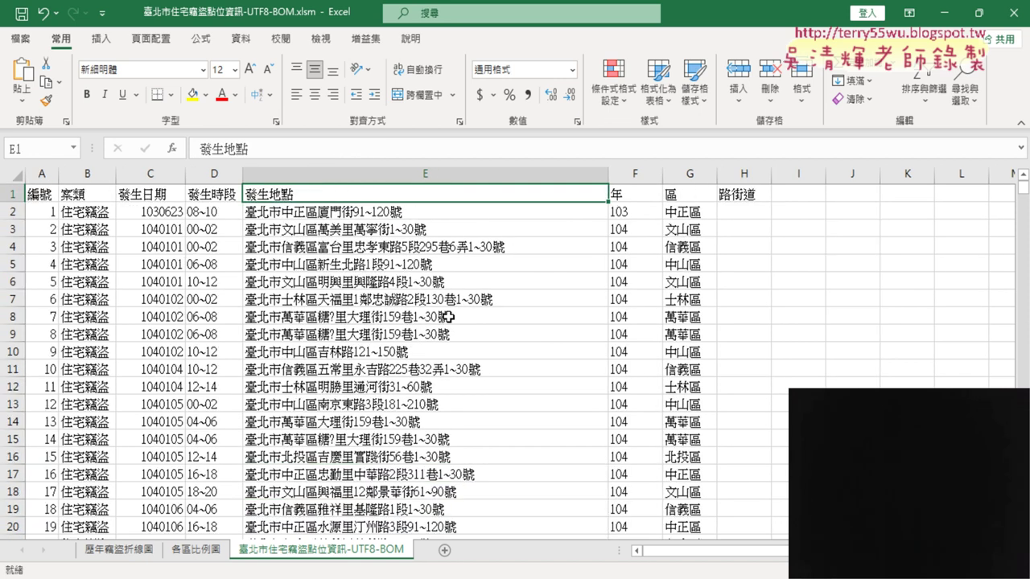
Step: Edit cell E2 and select the street name 廈門街 in its address
{"action": "left_click", "coordinate": [325, 214]}
{"action": "double_click", "coordinate": [320, 211]}
{"action": "left_click_drag", "start_coordinate": [319, 212], "coordinate": [354, 211]}
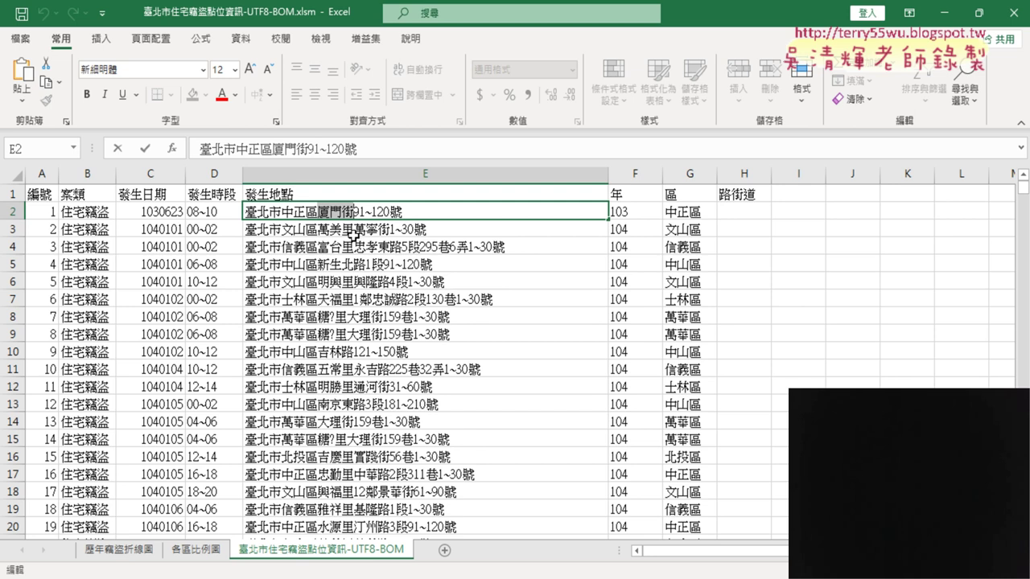
{"action": "double_click", "coordinate": [354, 229]}
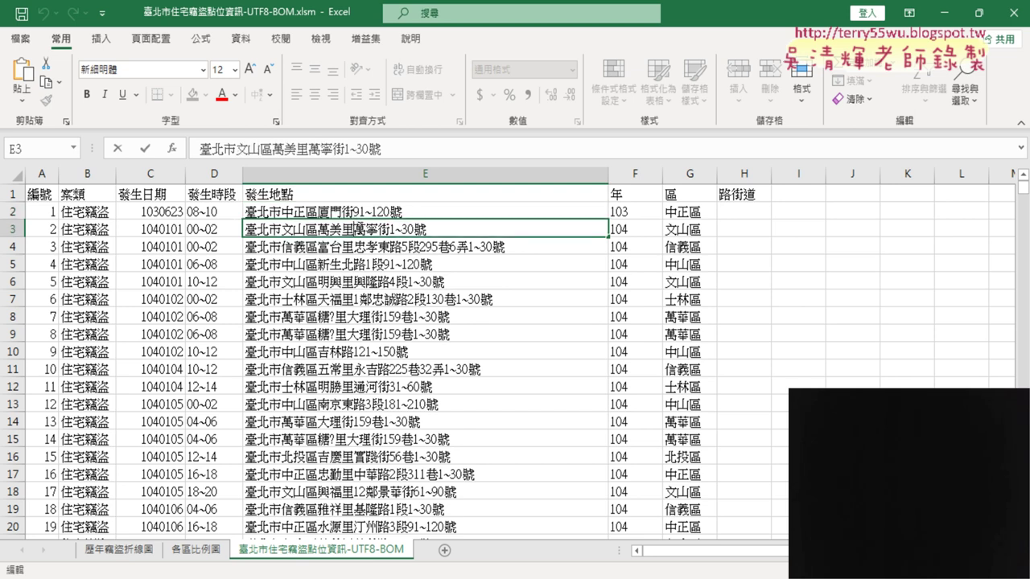
{"action": "left_click_drag", "start_coordinate": [360, 230], "coordinate": [391, 229]}
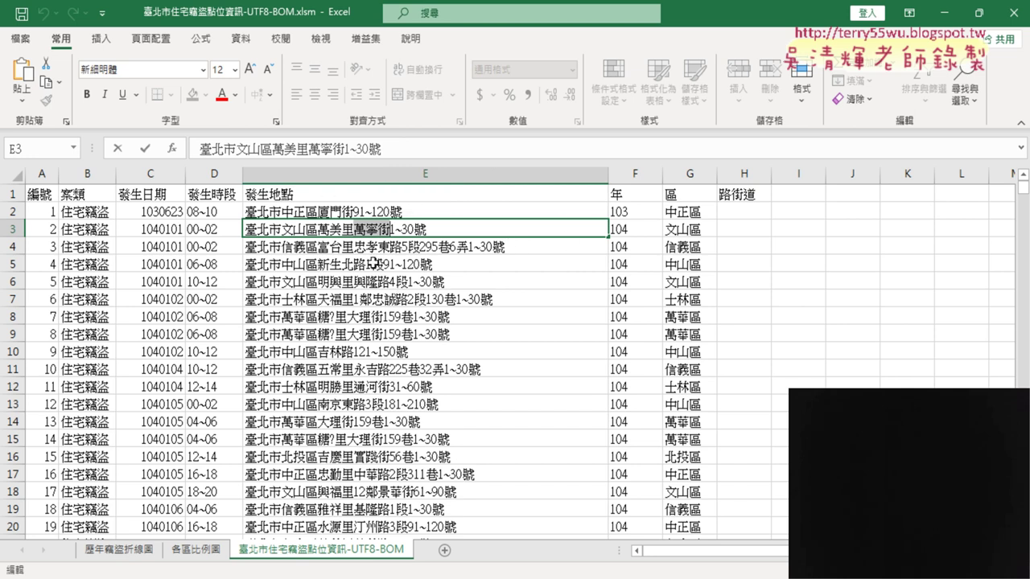
{"action": "left_click", "coordinate": [358, 249]}
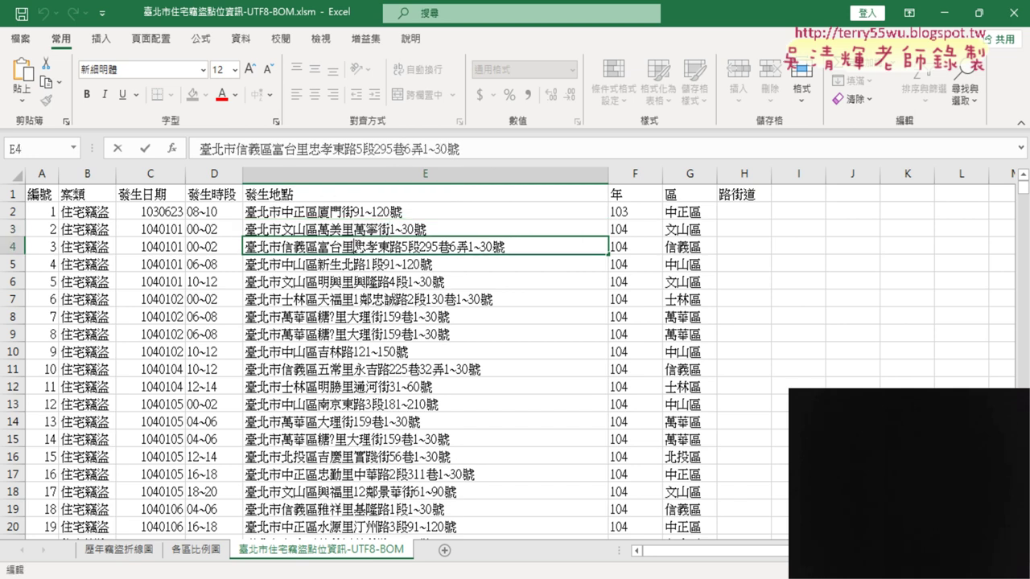
{"action": "left_click_drag", "start_coordinate": [374, 248], "coordinate": [404, 249]}
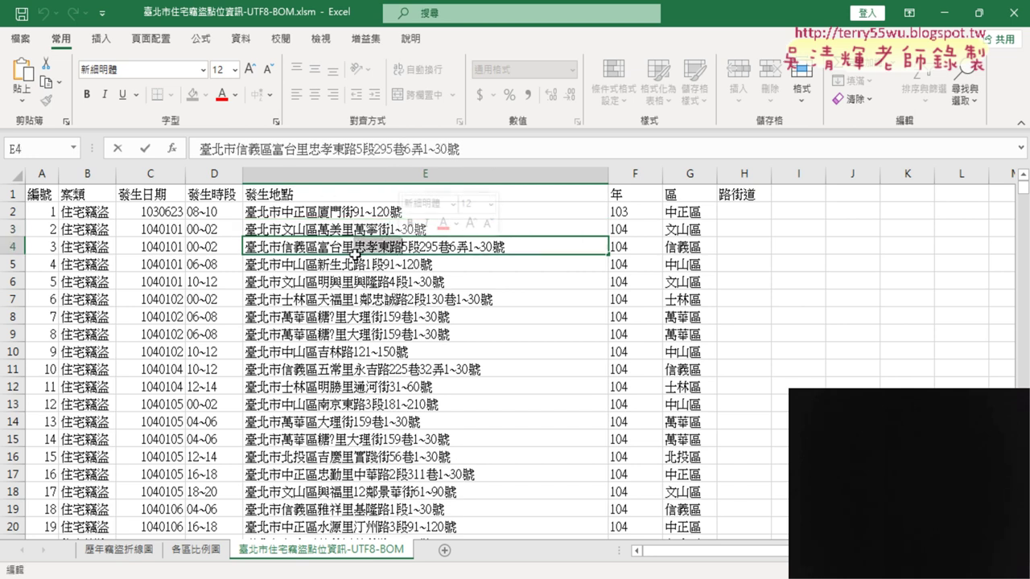
{"action": "left_click", "coordinate": [255, 270]}
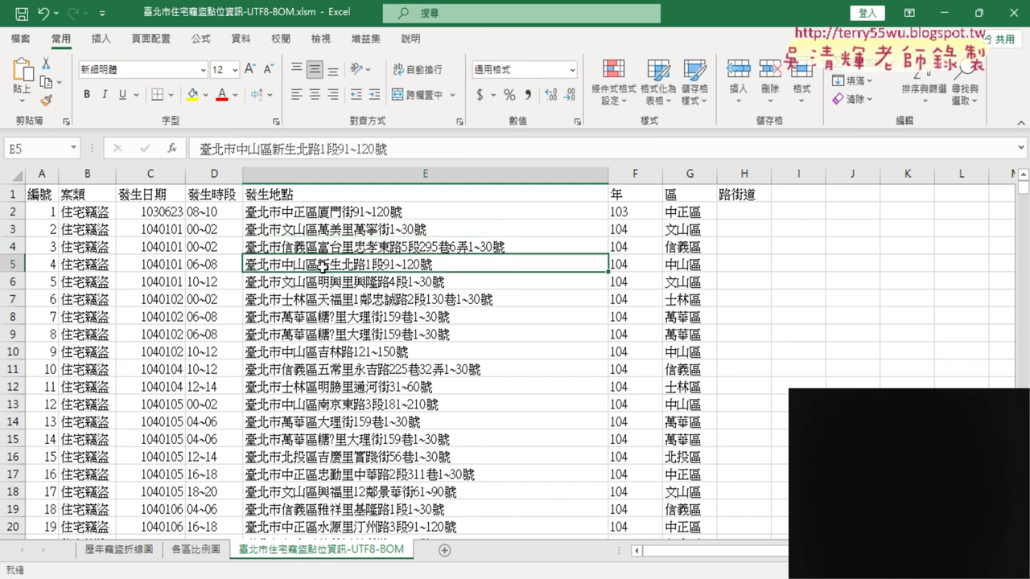
{"action": "double_click", "coordinate": [322, 268]}
{"action": "left_click_drag", "start_coordinate": [319, 266], "coordinate": [367, 265]}
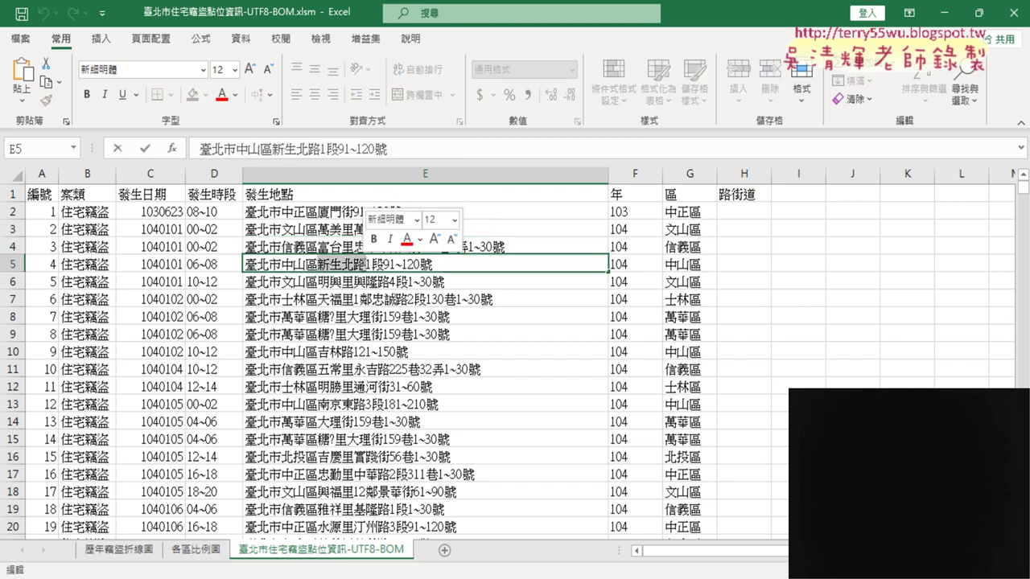
{"action": "left_click", "coordinate": [304, 214]}
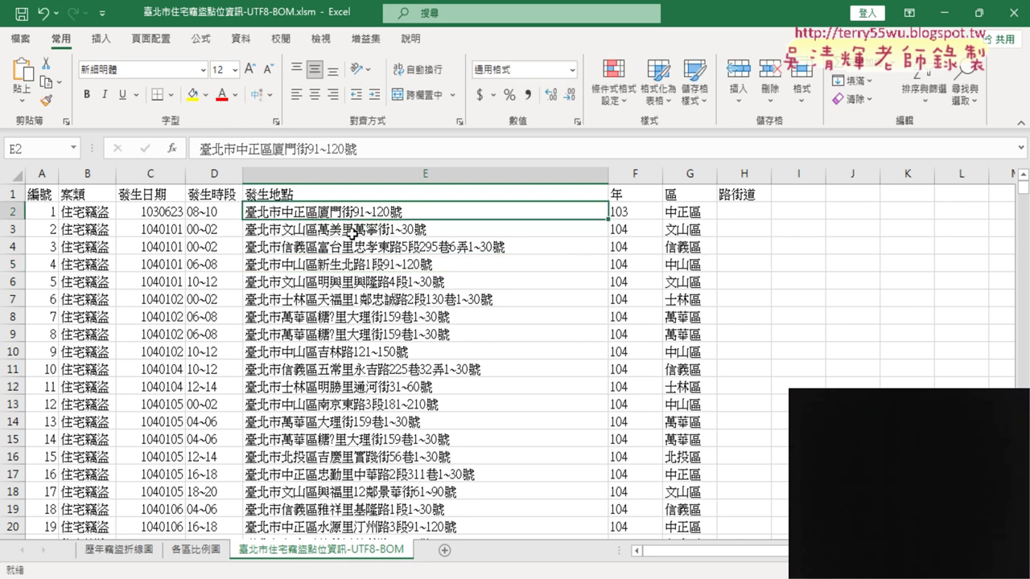
{"action": "double_click", "coordinate": [346, 231]}
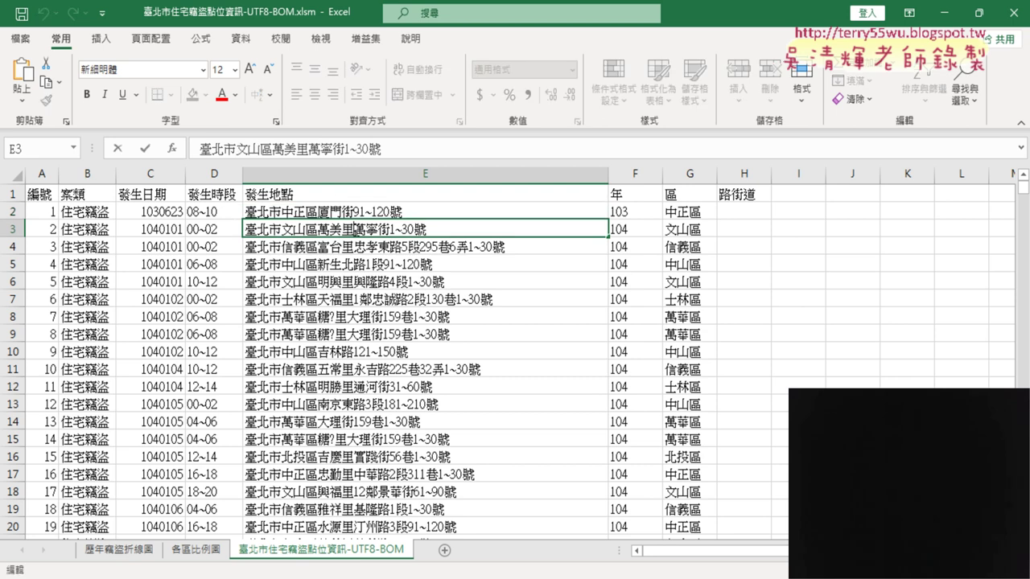
{"action": "left_click_drag", "start_coordinate": [352, 231], "coordinate": [391, 231]}
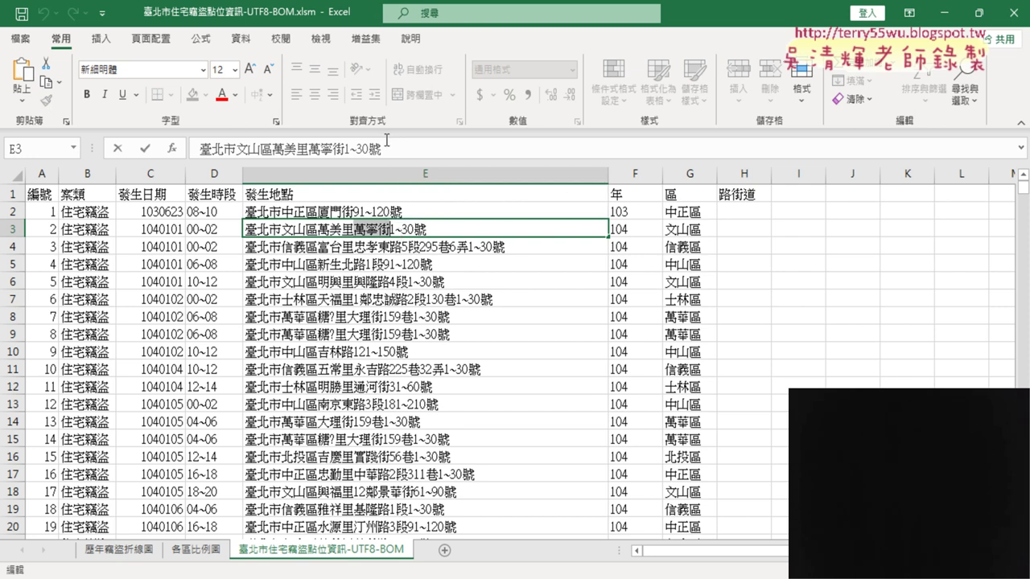
{"action": "double_click", "coordinate": [318, 211]}
{"action": "left_click_drag", "start_coordinate": [316, 211], "coordinate": [354, 211]}
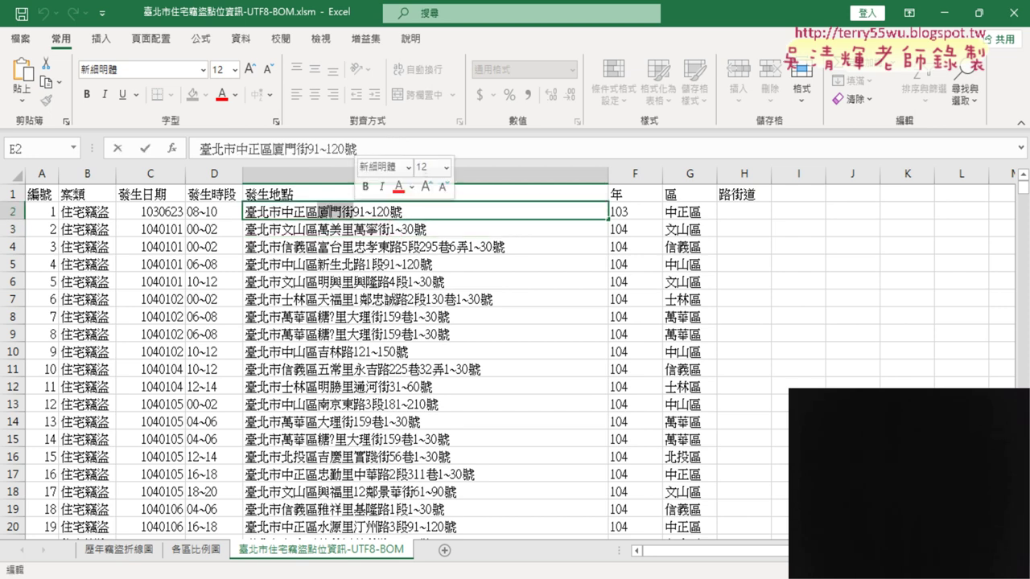
{"action": "left_click", "coordinate": [356, 229]}
{"action": "double_click", "coordinate": [356, 230]}
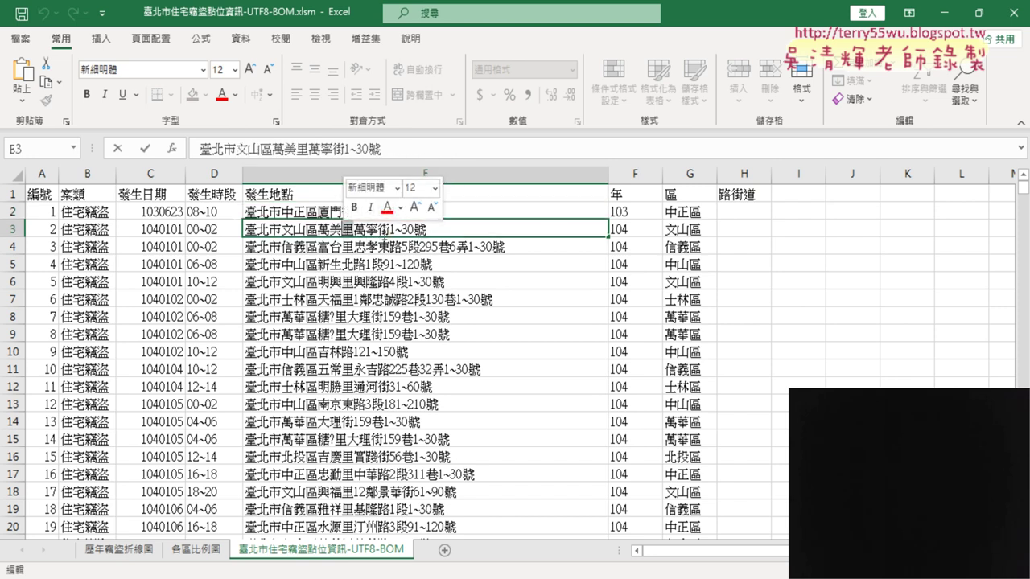
{"action": "left_click", "coordinate": [310, 211]}
{"action": "double_click", "coordinate": [311, 212]}
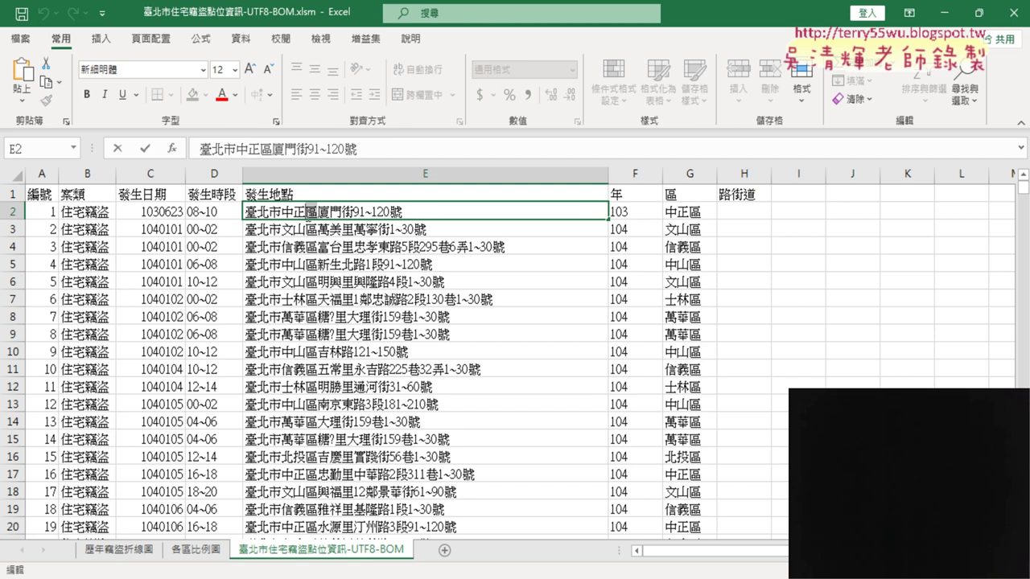
{"action": "double_click", "coordinate": [345, 229]}
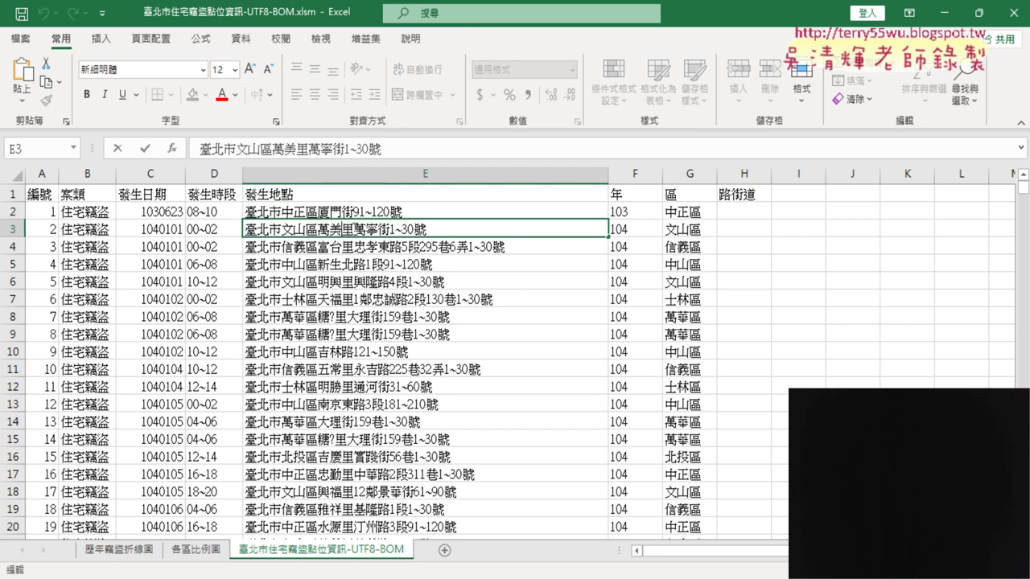
{"action": "double_click", "coordinate": [371, 299]}
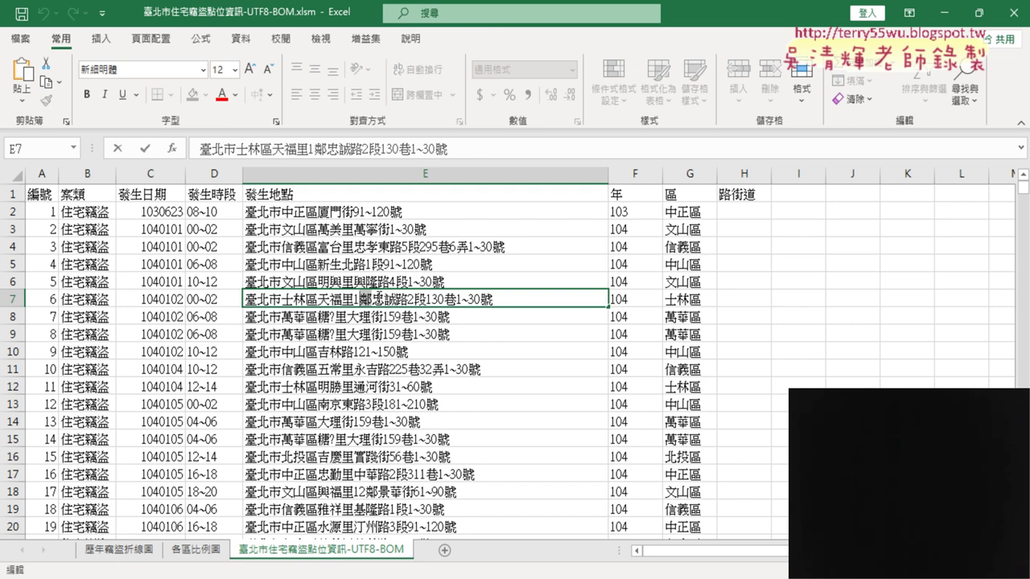
{"action": "left_click", "coordinate": [341, 211]}
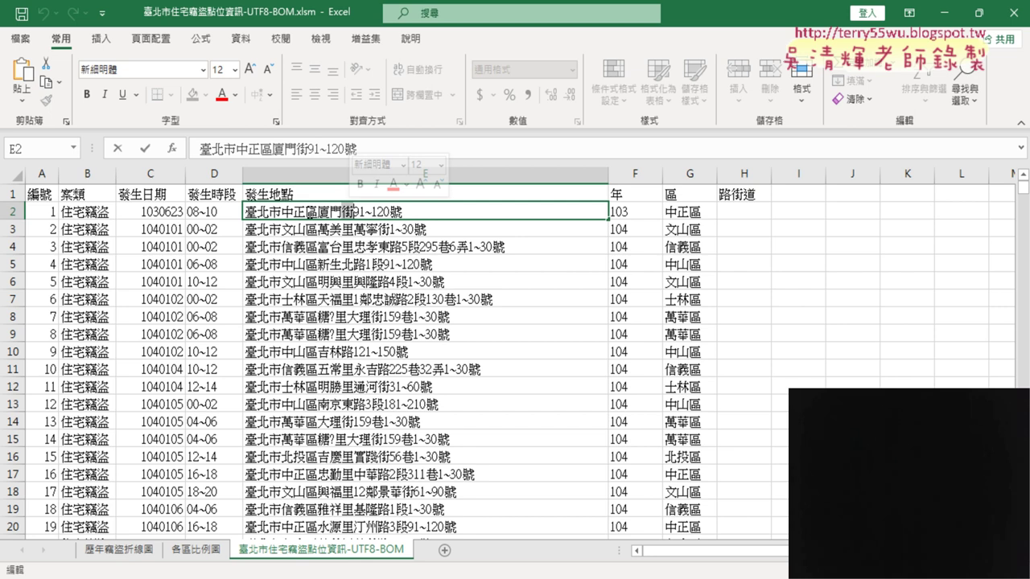
{"action": "left_click_drag", "start_coordinate": [318, 211], "coordinate": [354, 211]}
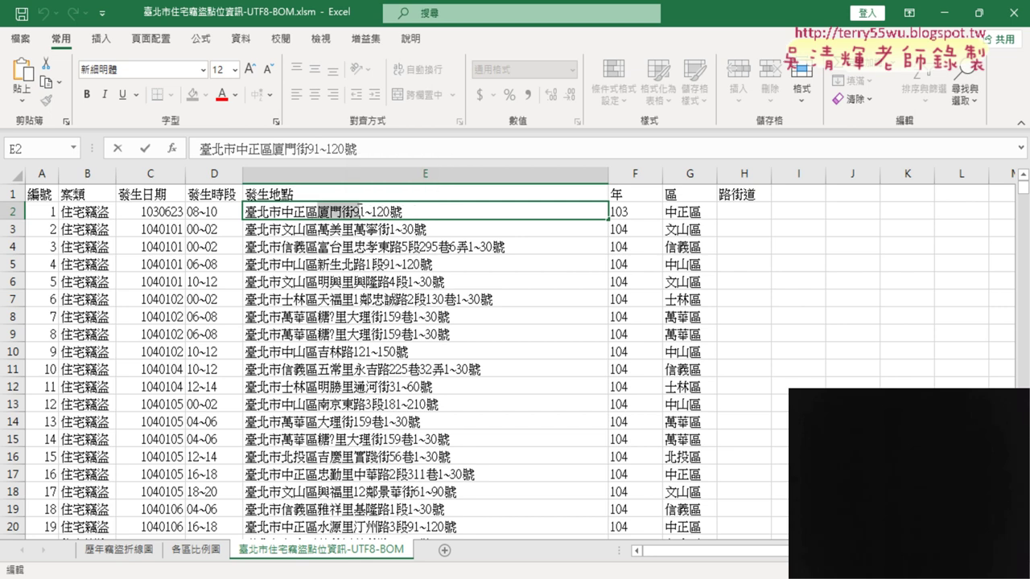
{"action": "left_click", "coordinate": [316, 210]}
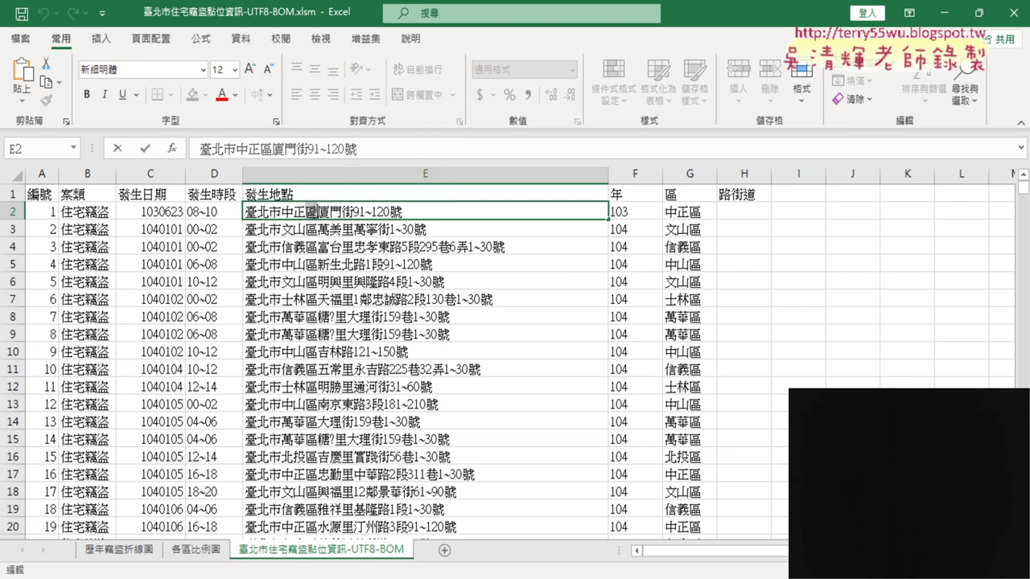
{"action": "left_click", "coordinate": [317, 211]}
{"action": "left_click", "coordinate": [347, 211]}
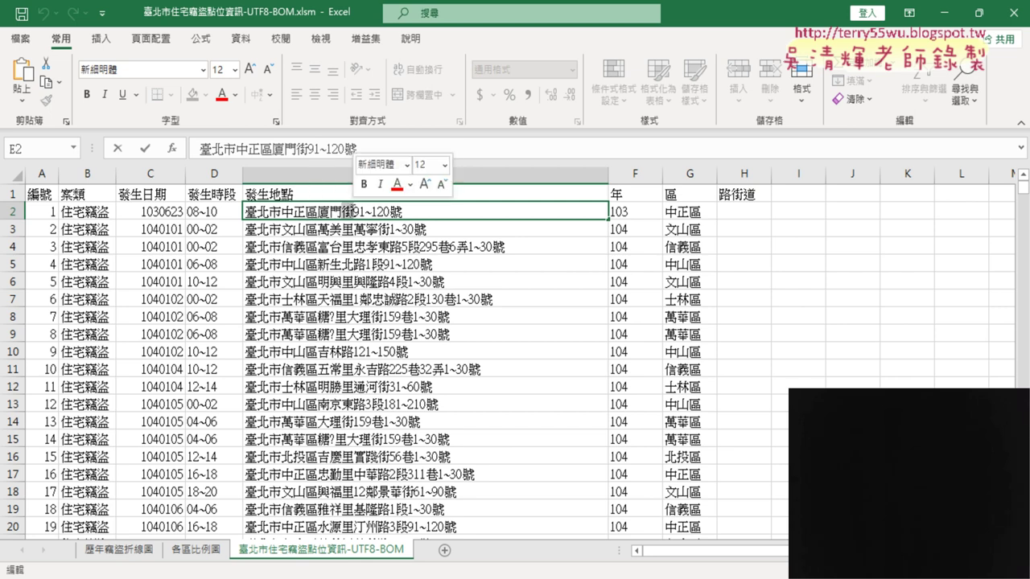
{"action": "left_click_drag", "start_coordinate": [318, 211], "coordinate": [355, 211]}
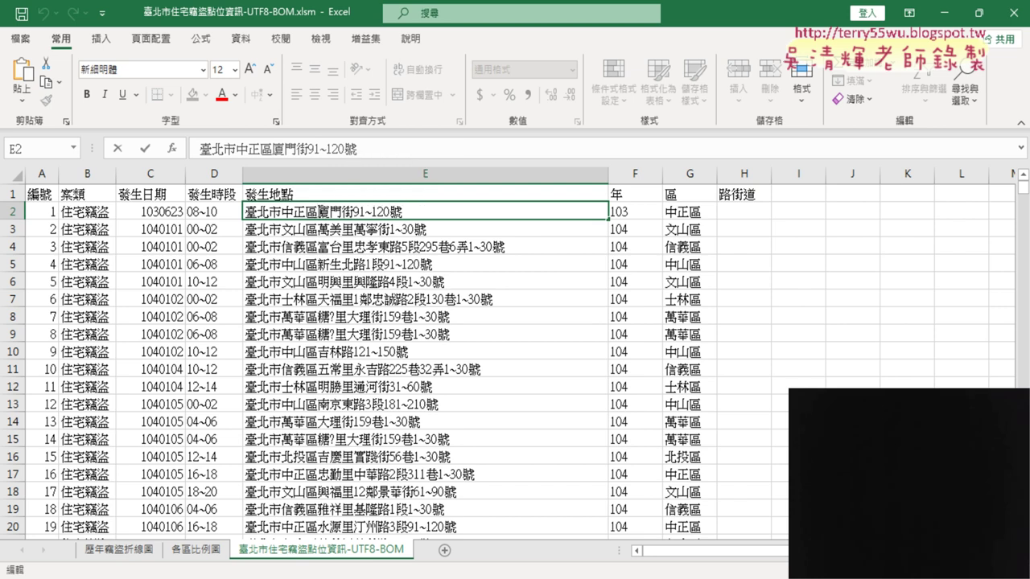